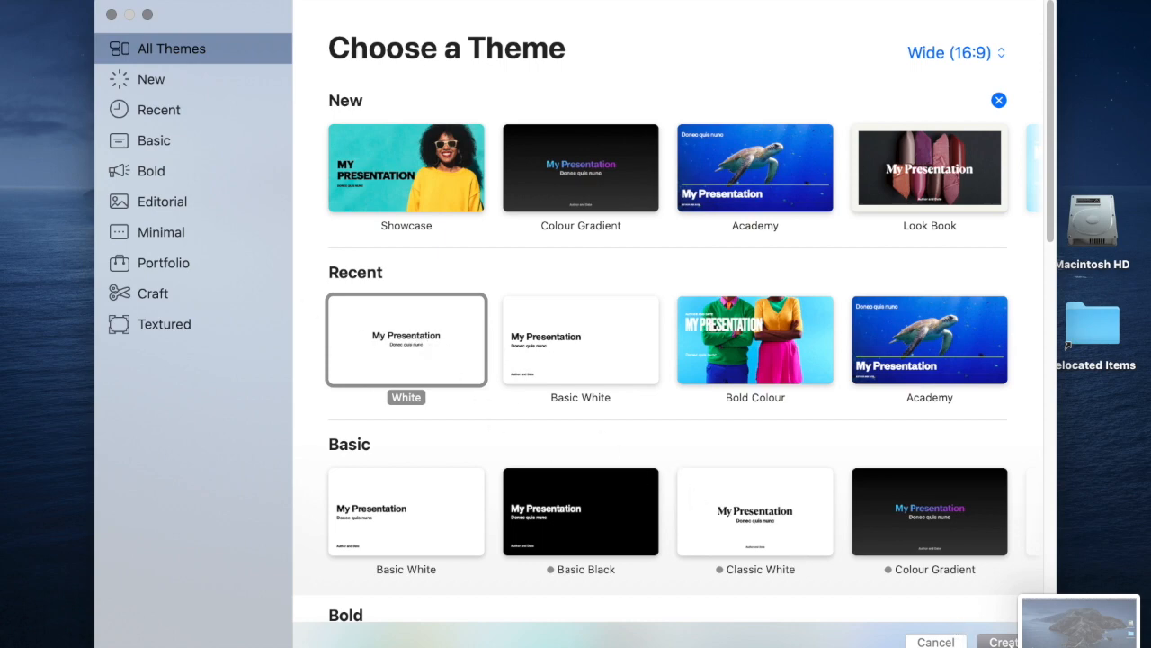
Step: Create a presentation from the White theme and delete the title and subtitle placeholders from its first slide
click(993, 641)
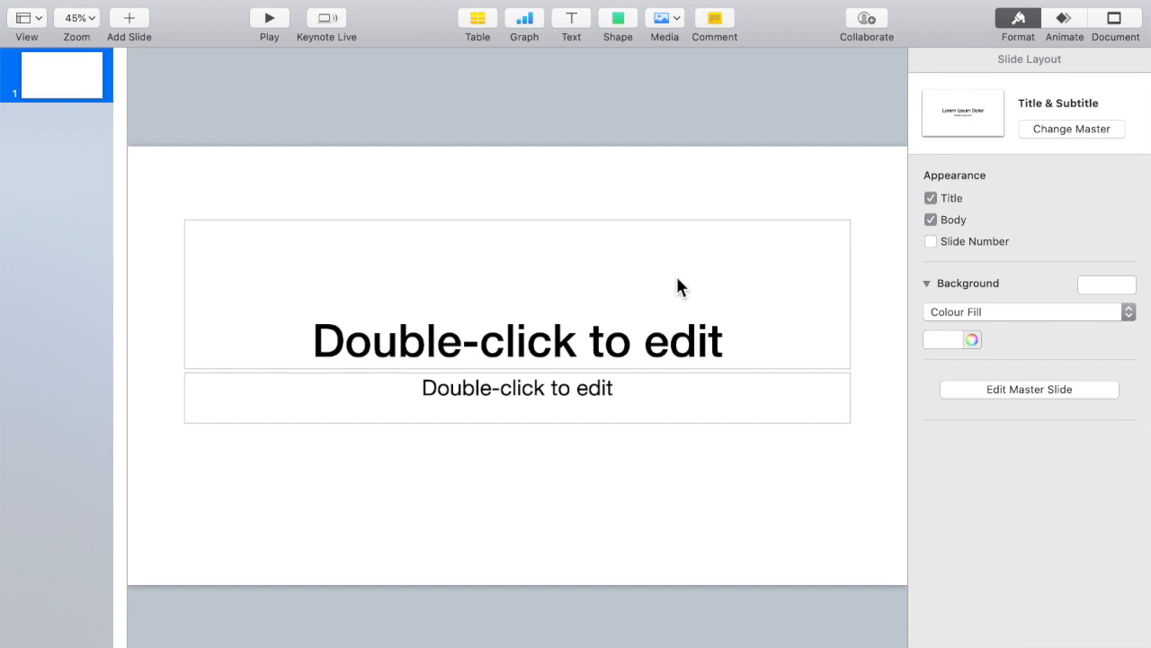
click(606, 290)
key(Delete)
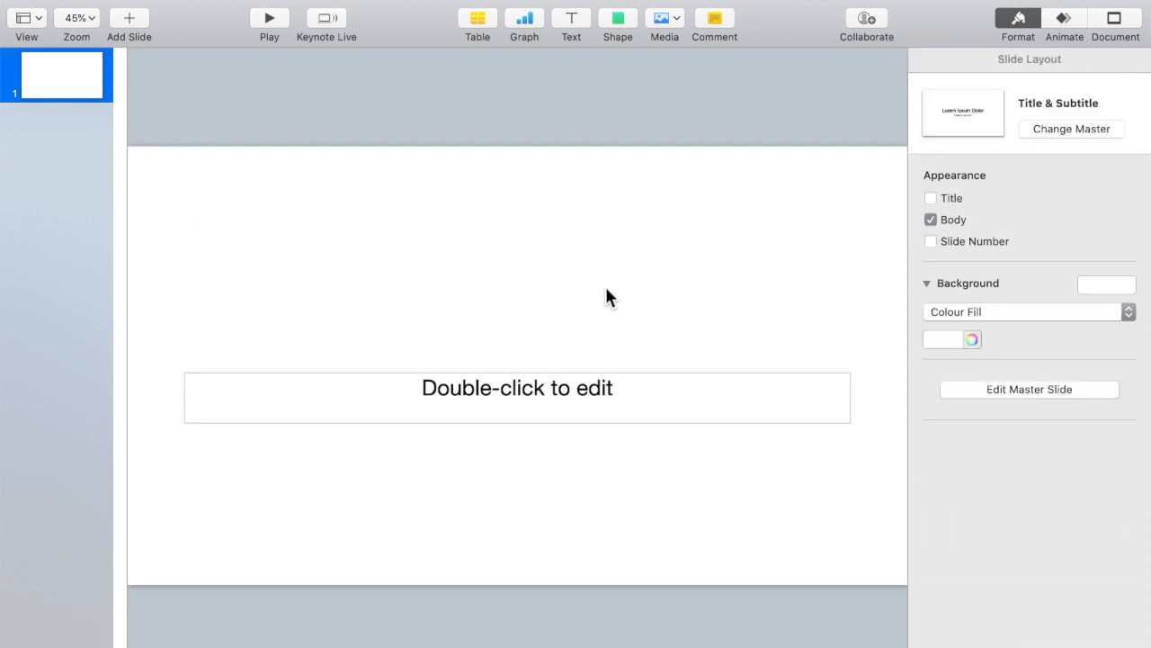
click(579, 407)
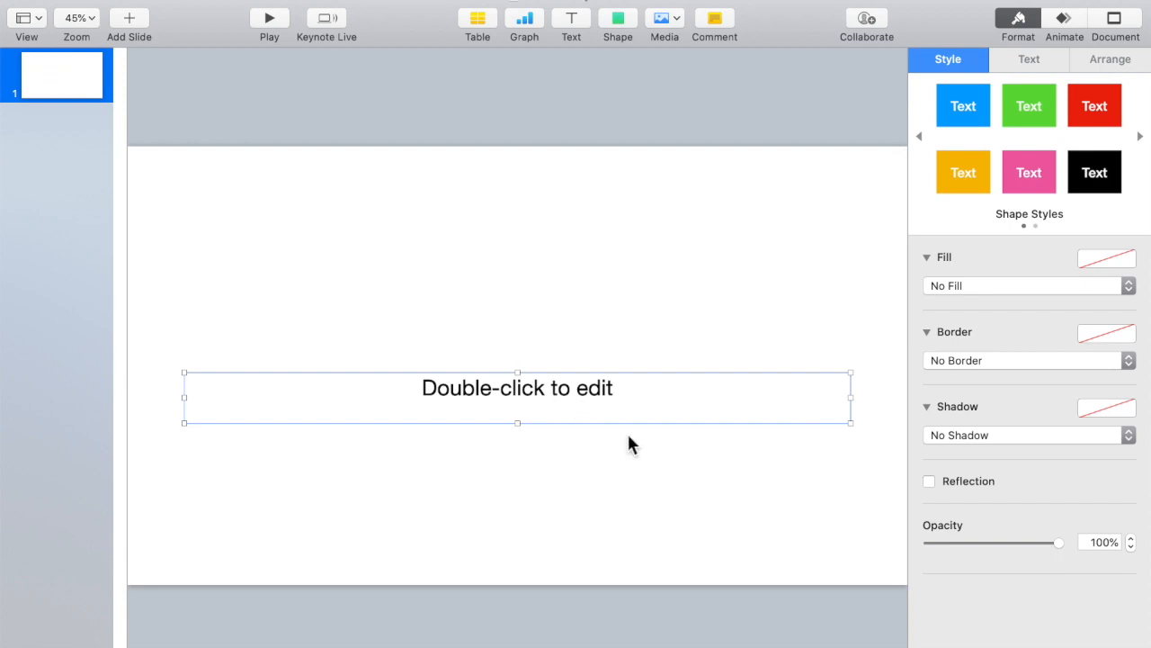
key(Delete)
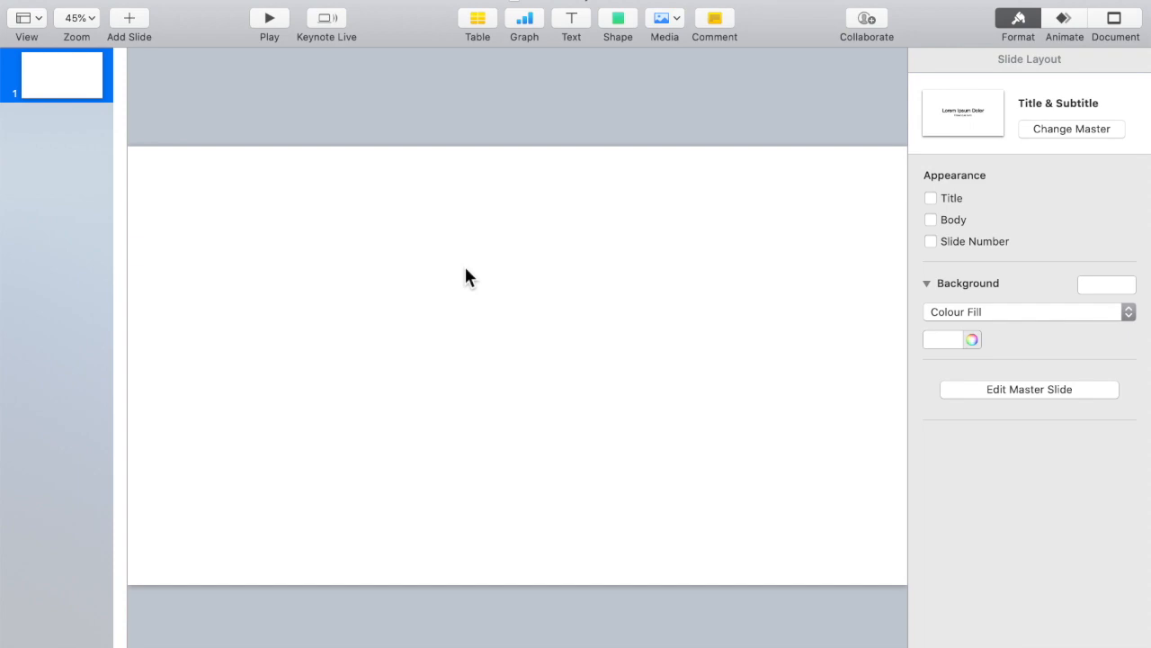
Step: Insert the image subscribe_button.jpg from the Downloads folder onto the blank slide
click(555, 5)
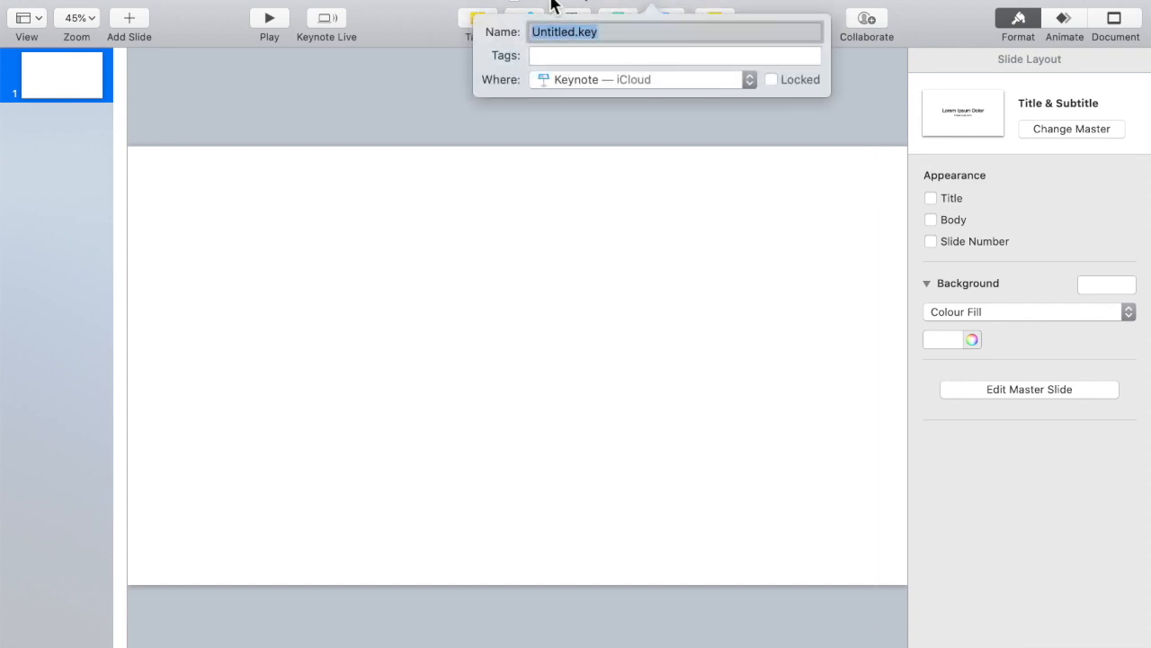
click(551, 34)
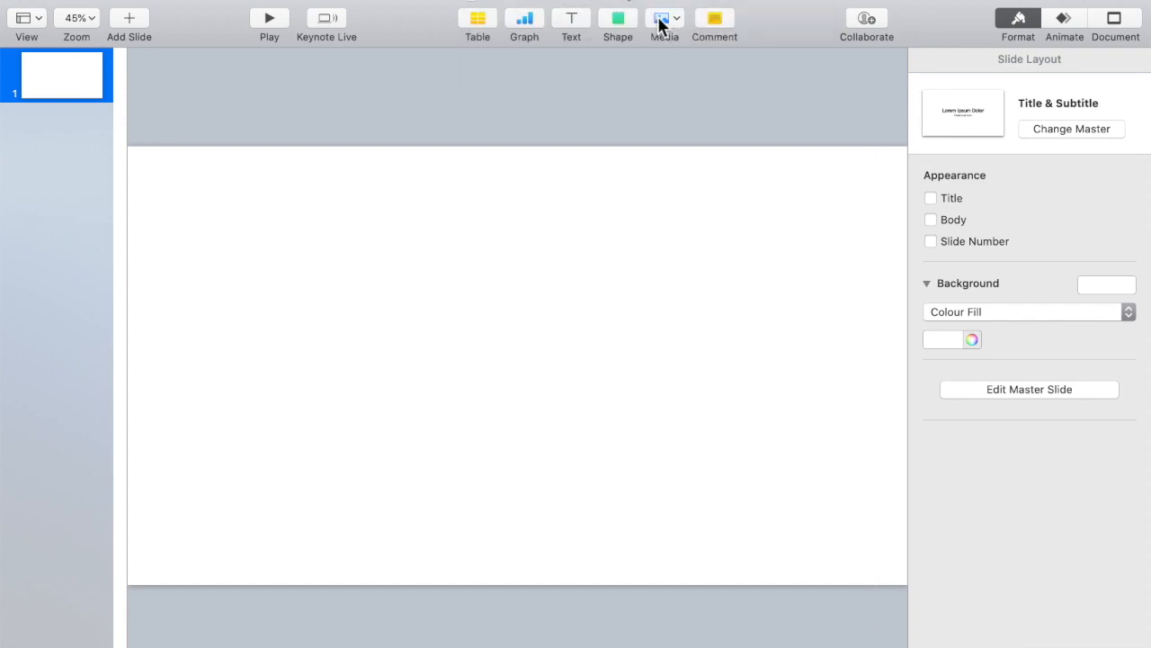
click(678, 28)
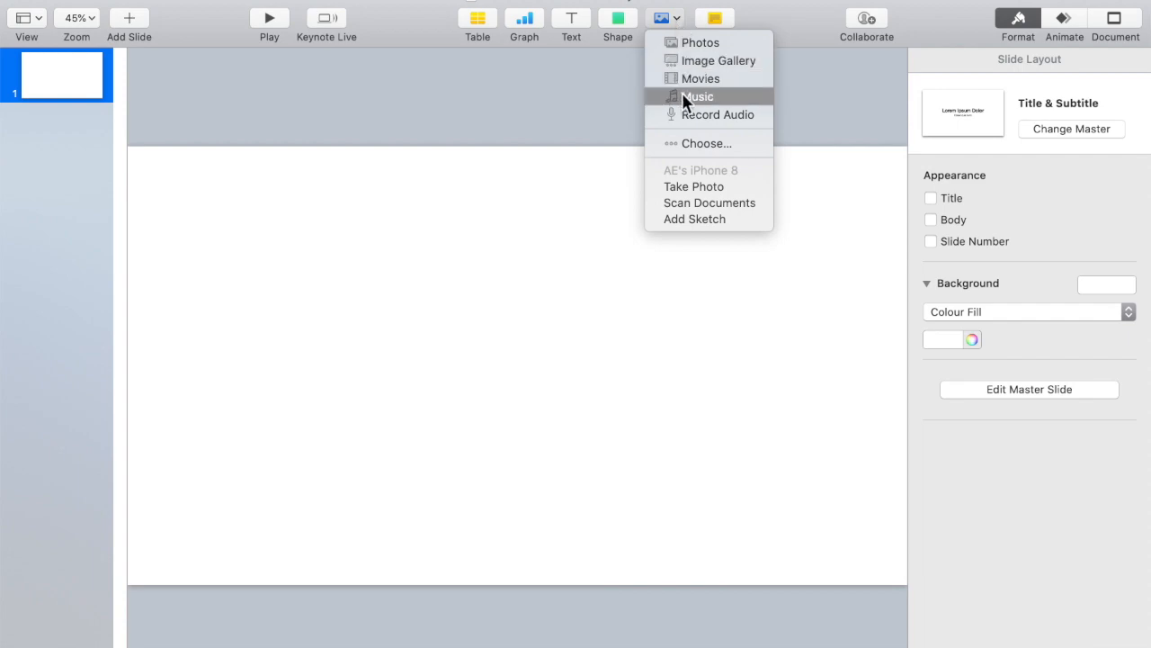
click(703, 150)
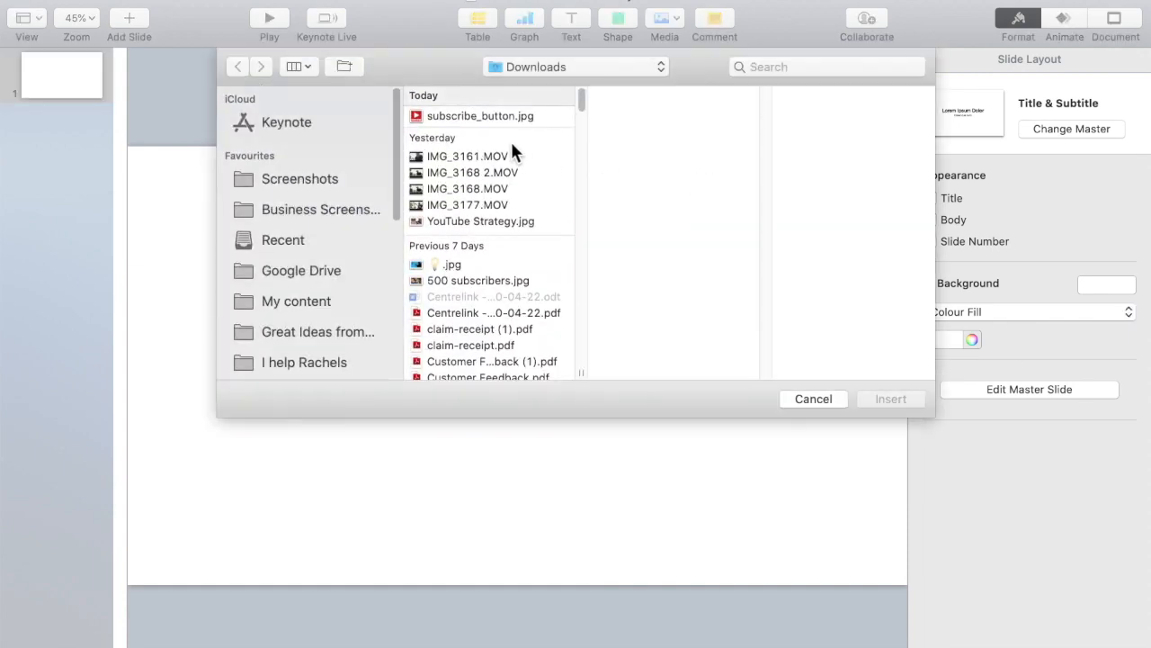
click(494, 115)
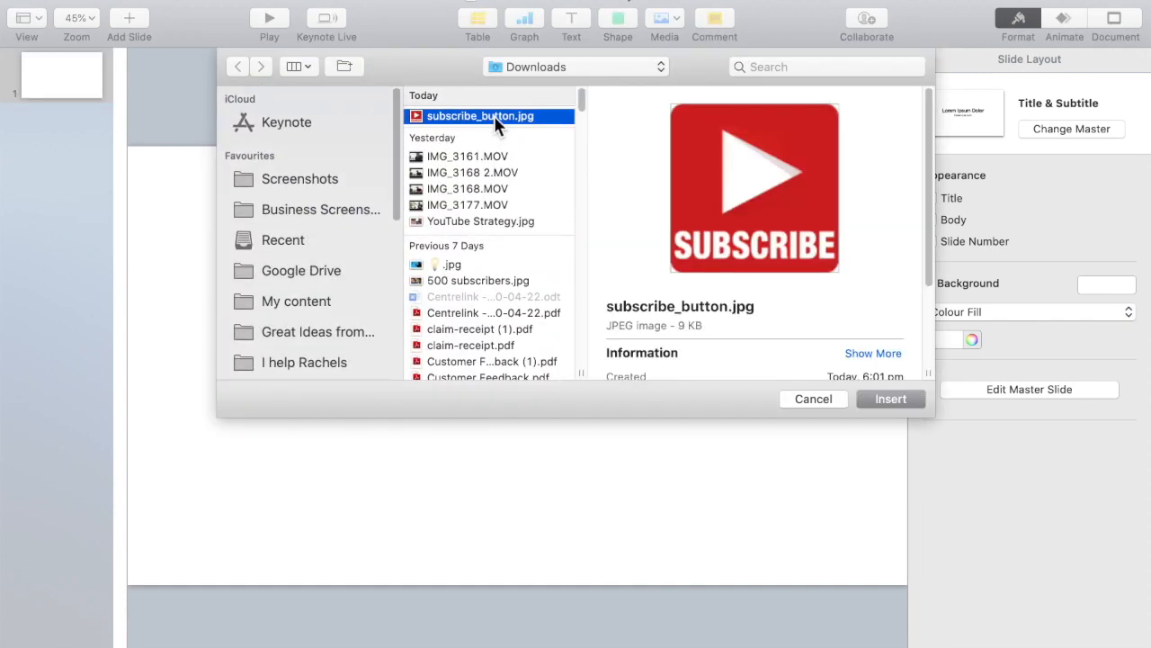
click(890, 399)
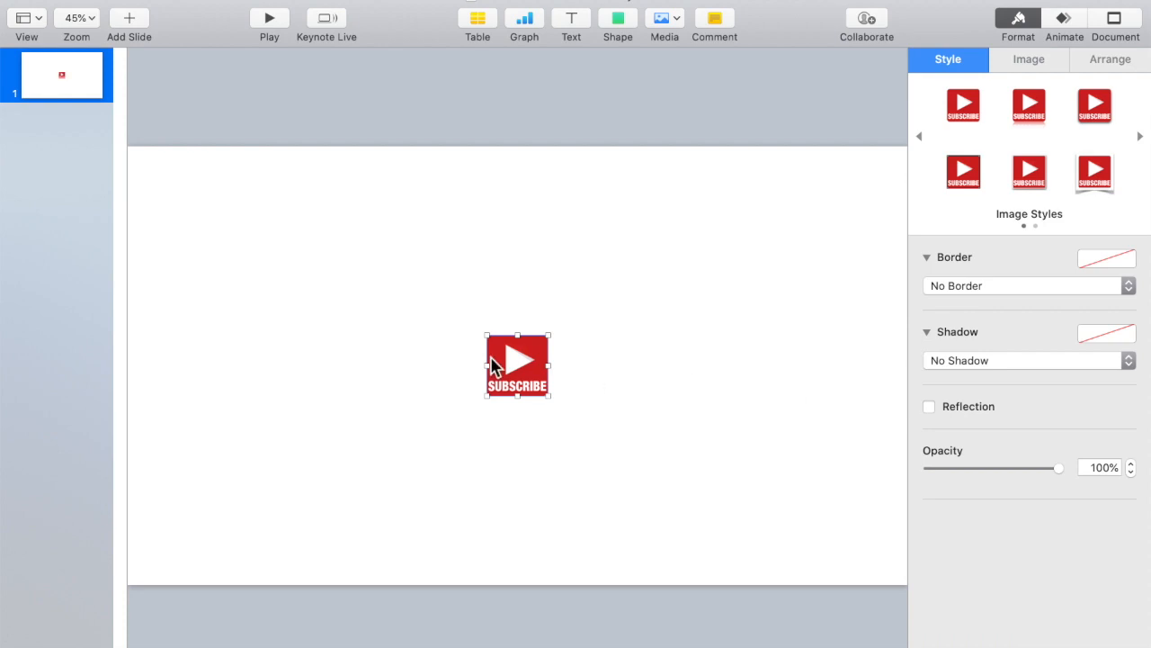
click(689, 300)
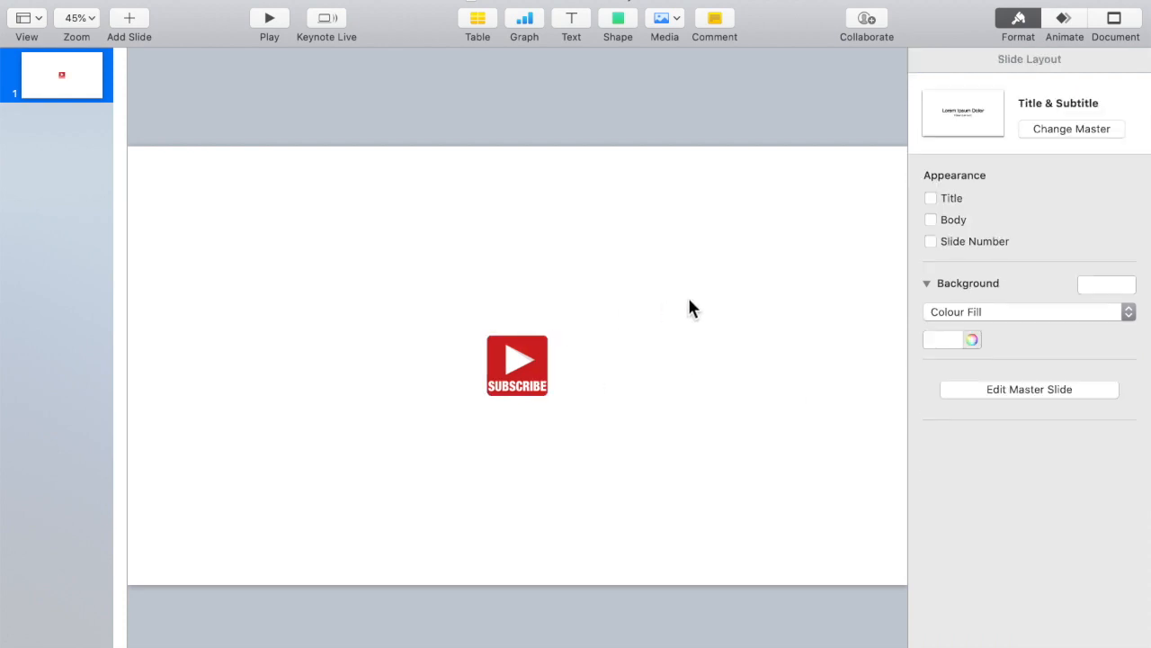
click(502, 371)
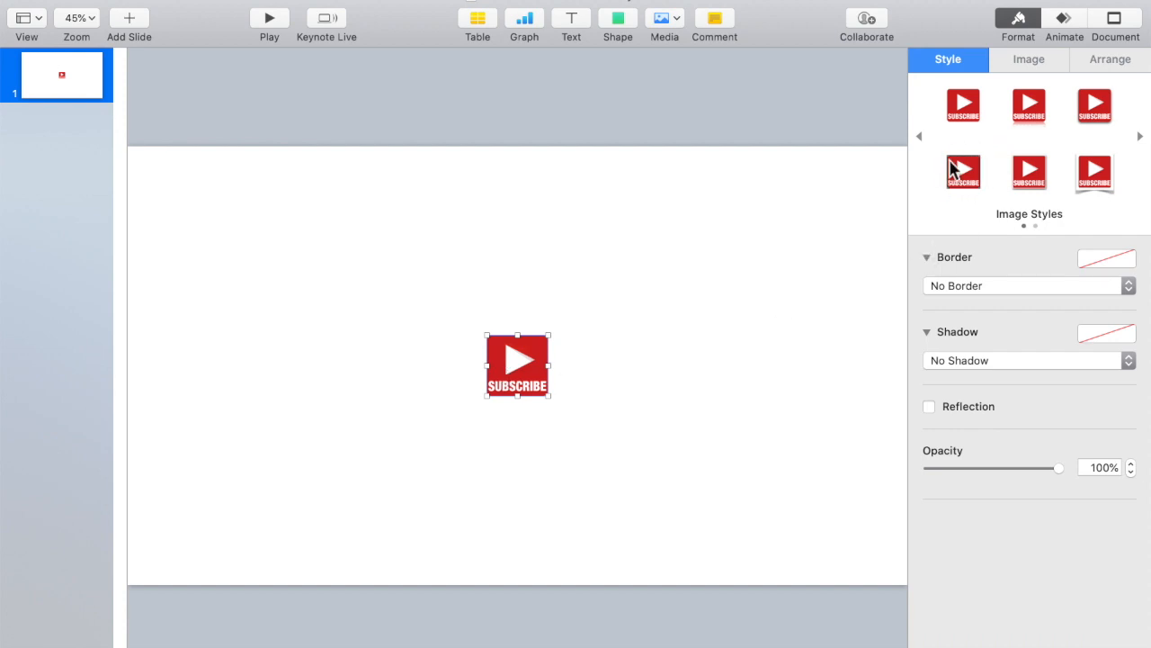
click(966, 106)
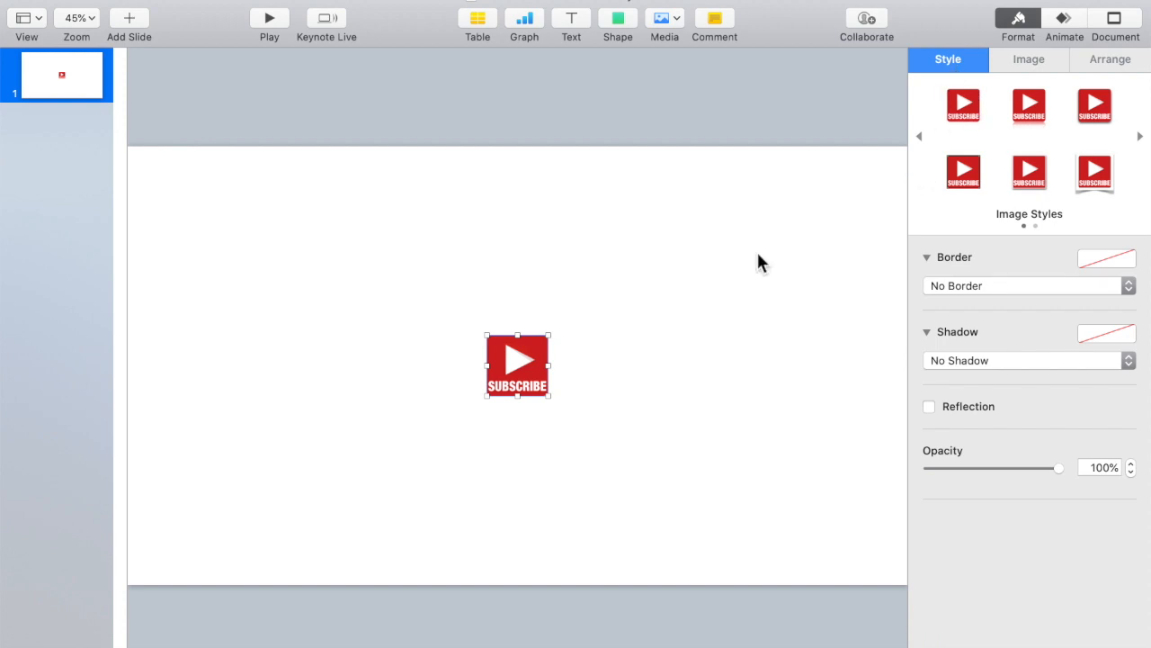
click(646, 335)
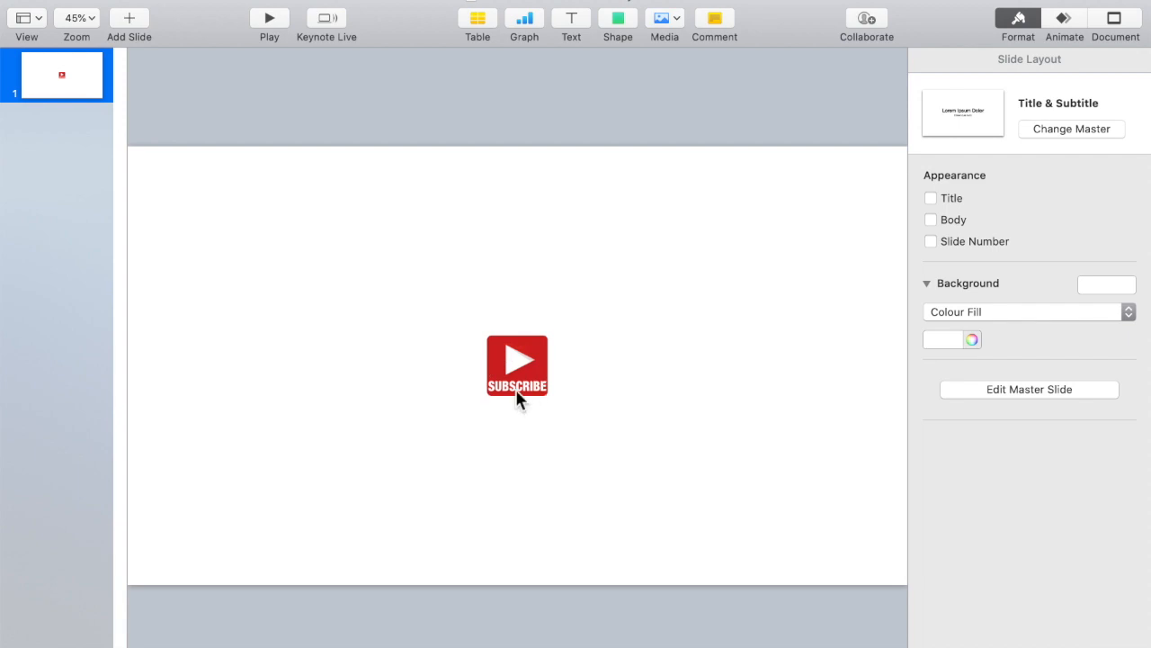
Step: Resize the subscribe image to slightly smaller than its inserted size, keeping its upper-left corner in place
click(533, 370)
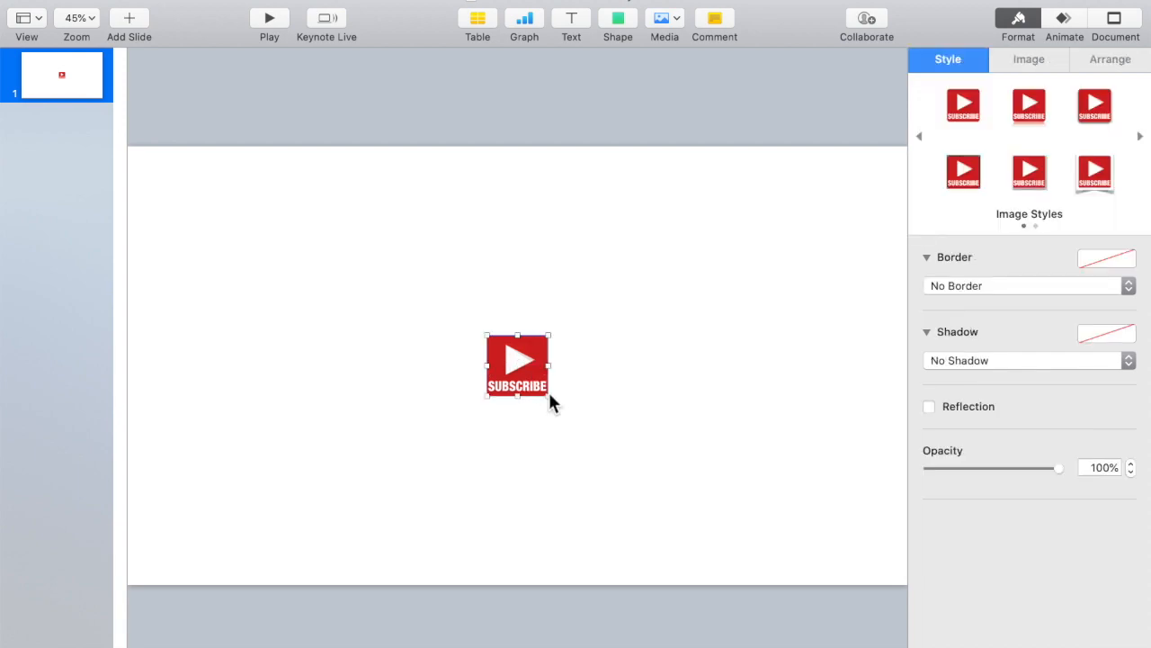
drag(550, 394, 675, 471)
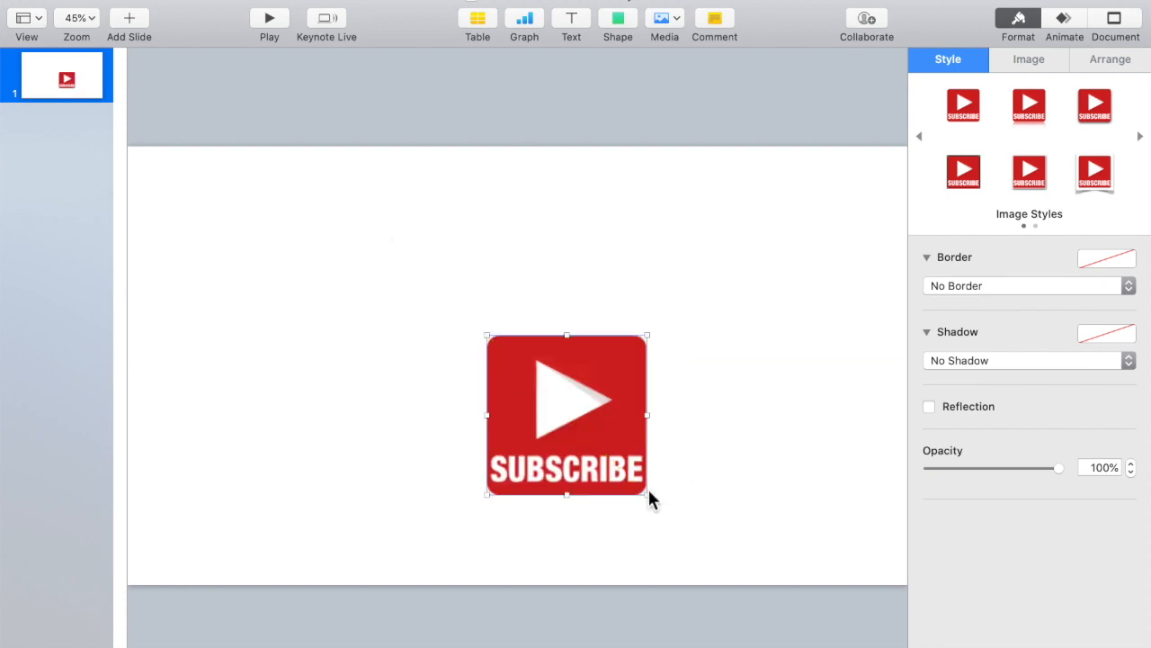
drag(648, 495, 536, 382)
click(639, 401)
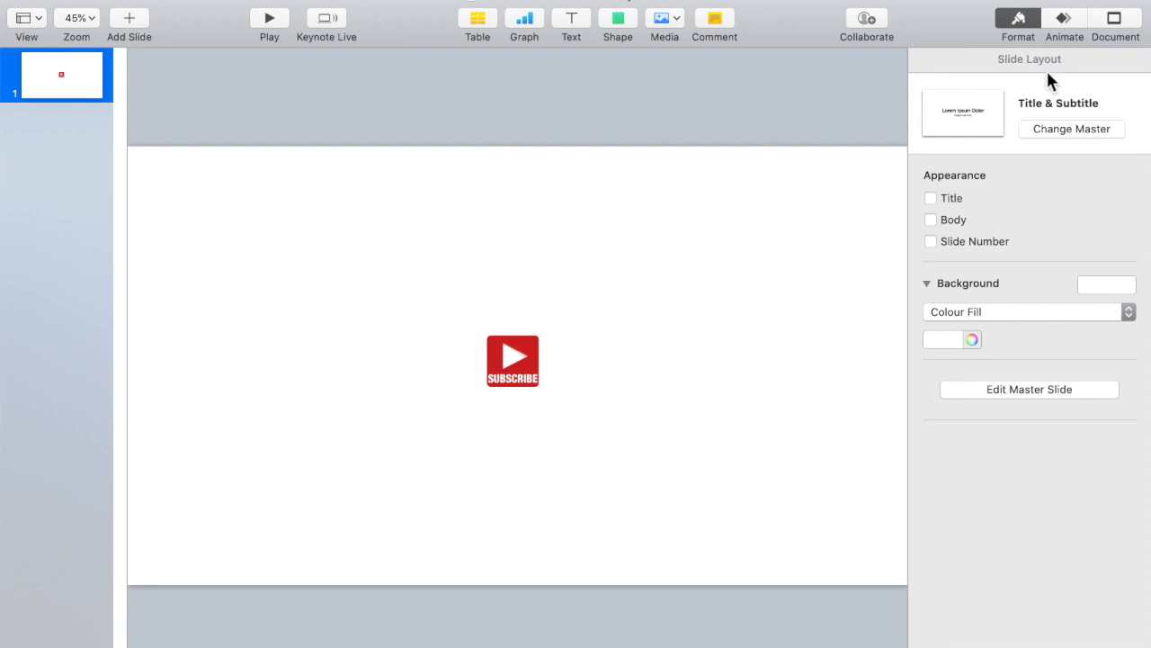
Step: Add the Drop transition effect to the slide
click(1065, 25)
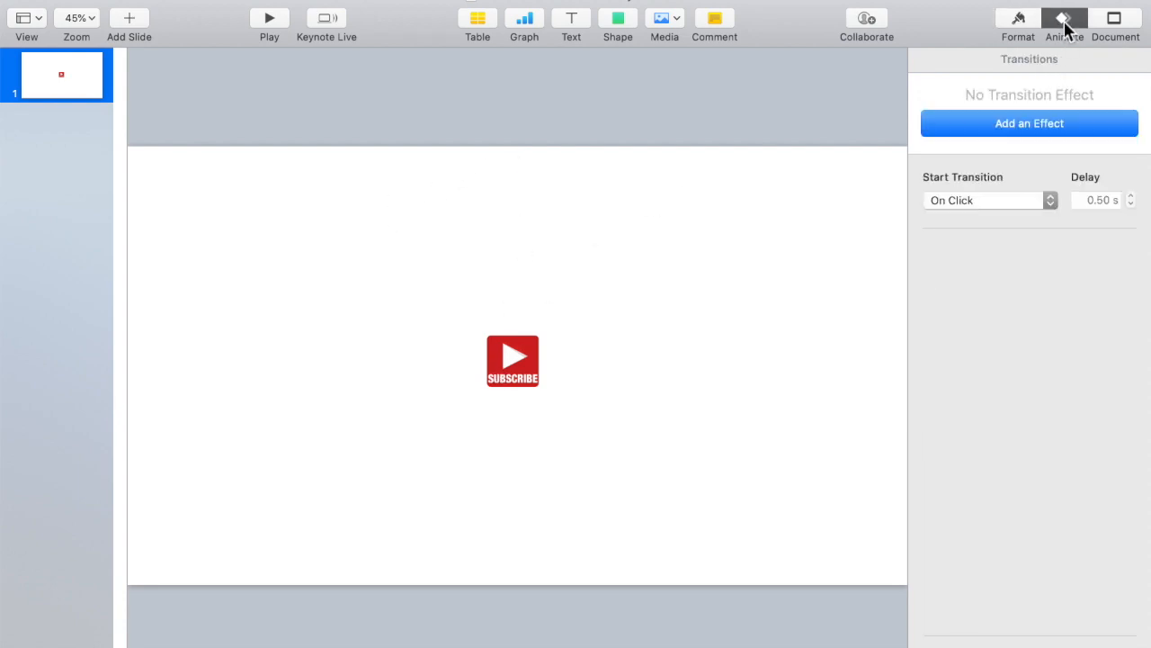
click(1030, 124)
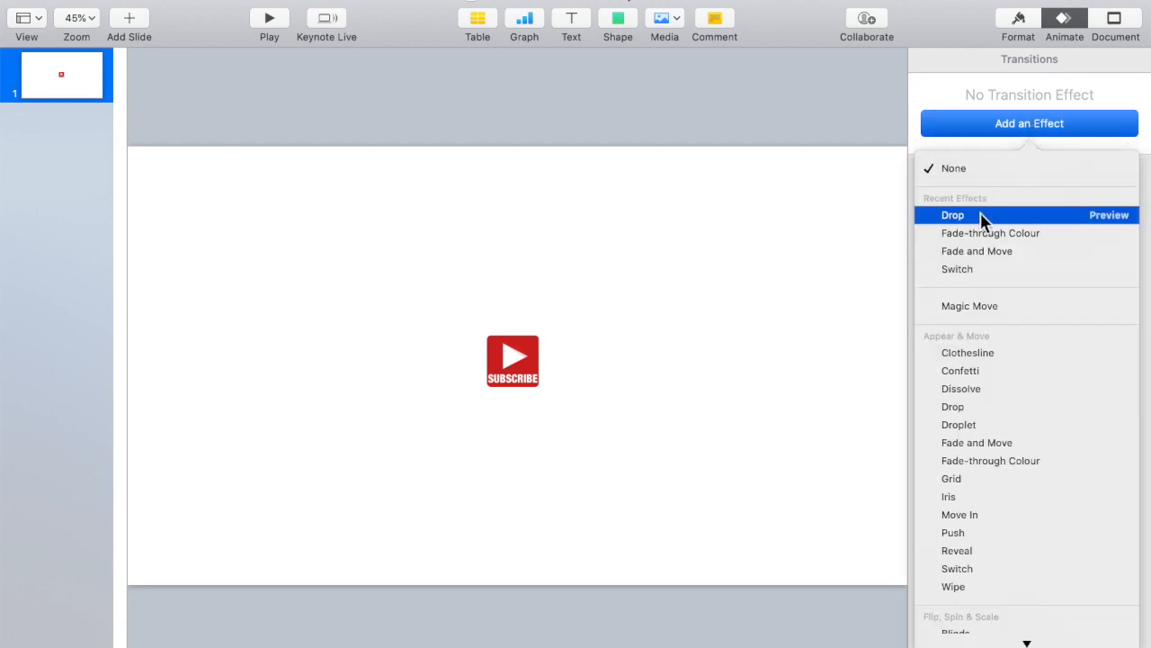
click(980, 412)
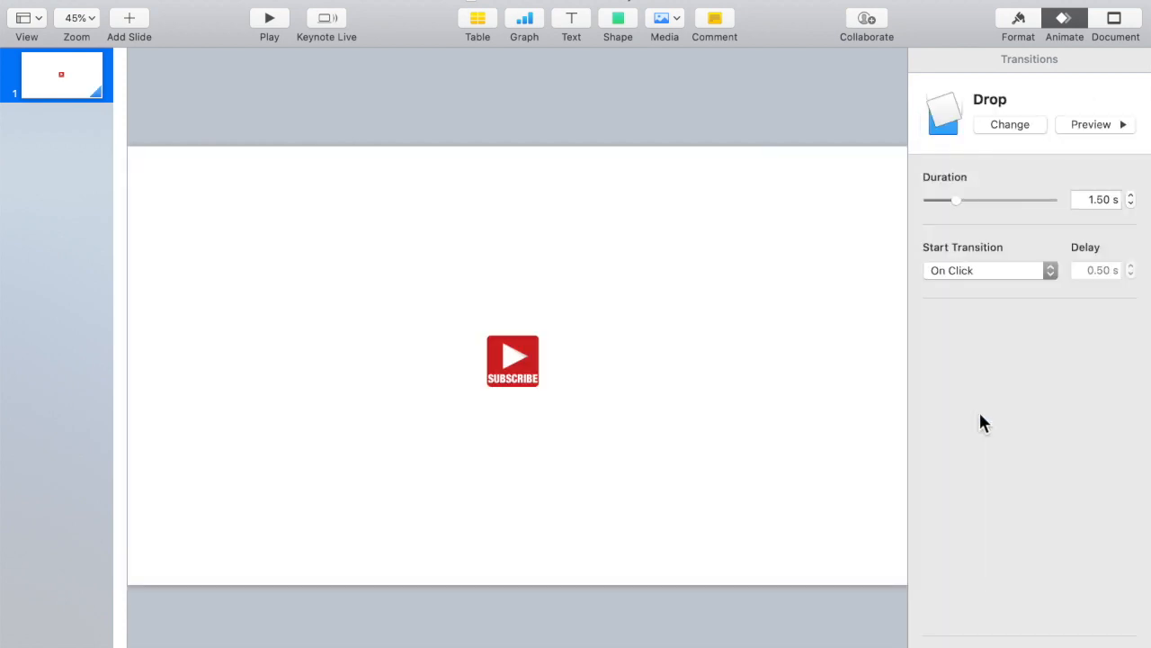
Step: Add the Drop build-in effect to the subscribe image and preview the animation
click(527, 376)
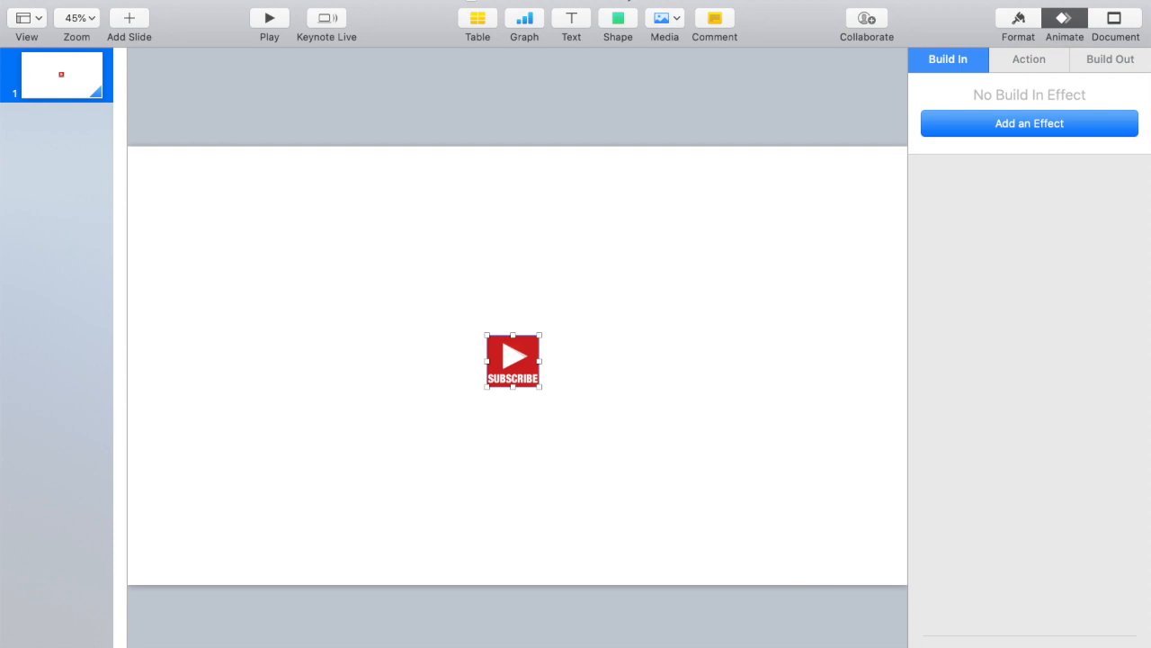
click(1029, 646)
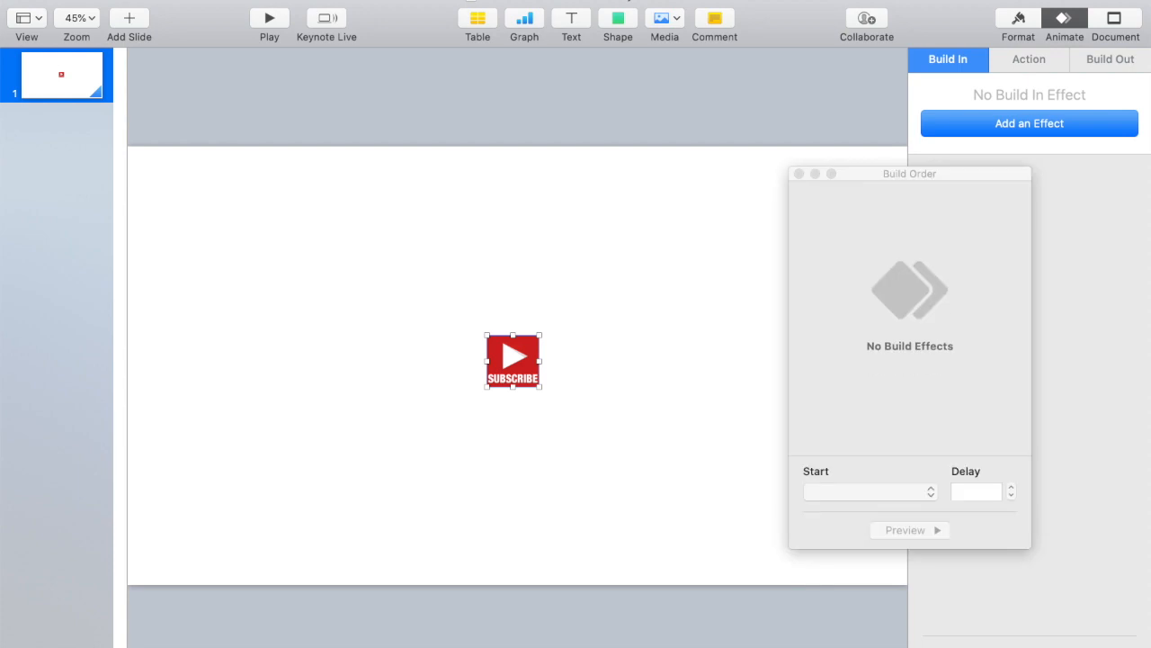
click(799, 174)
click(1012, 122)
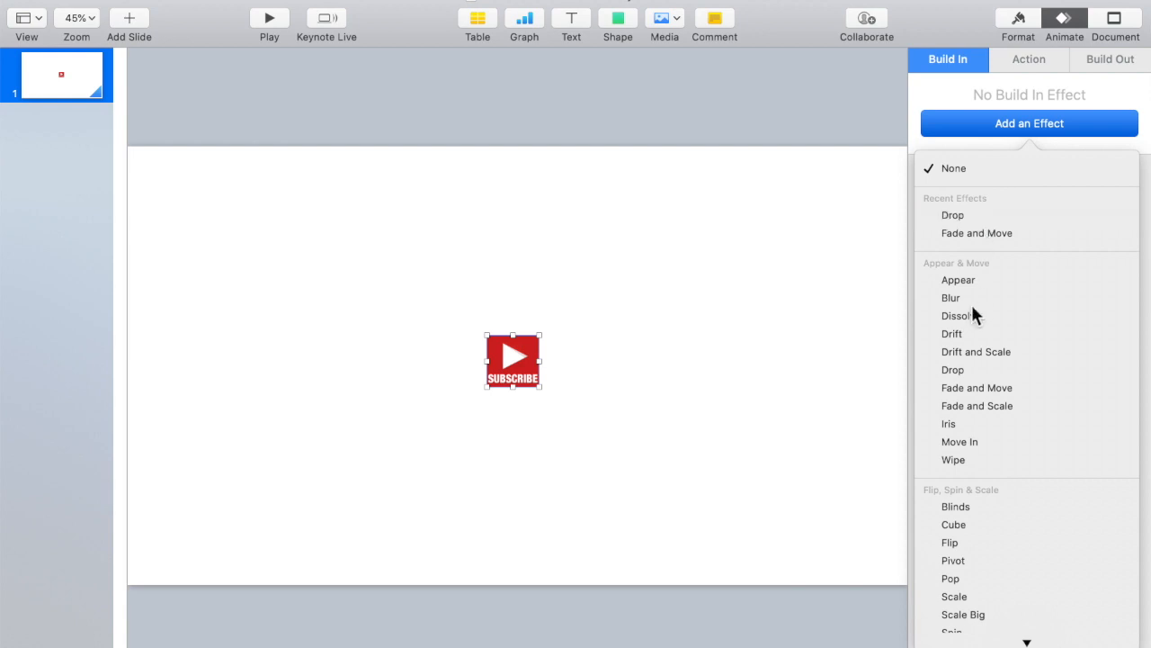
click(965, 371)
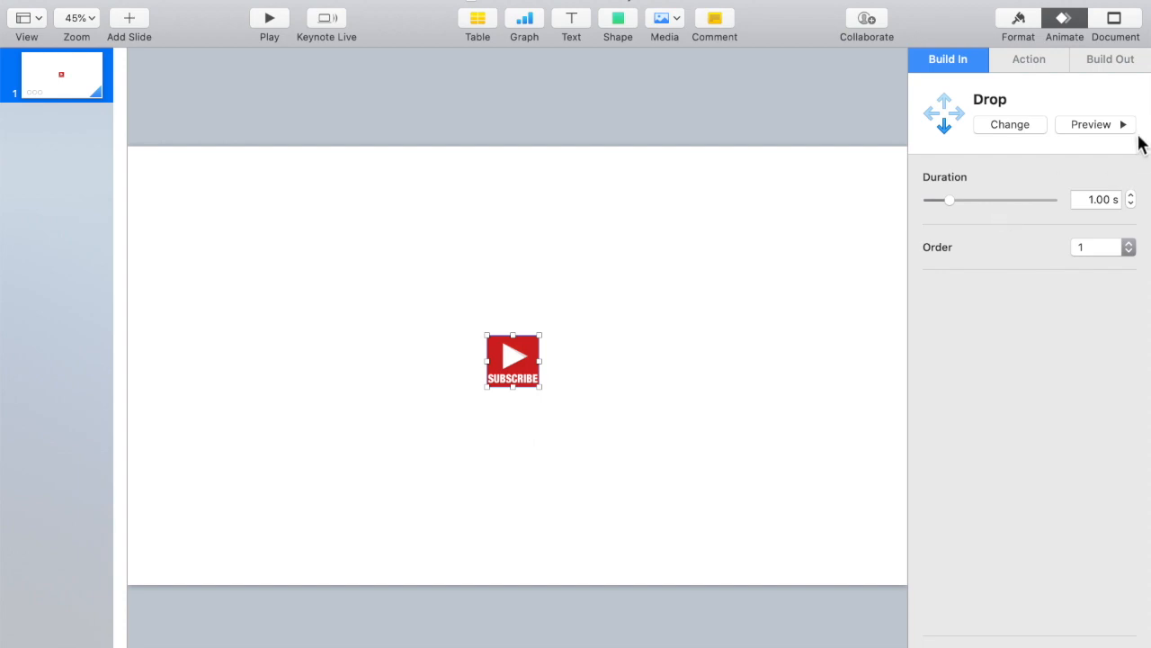
click(1091, 123)
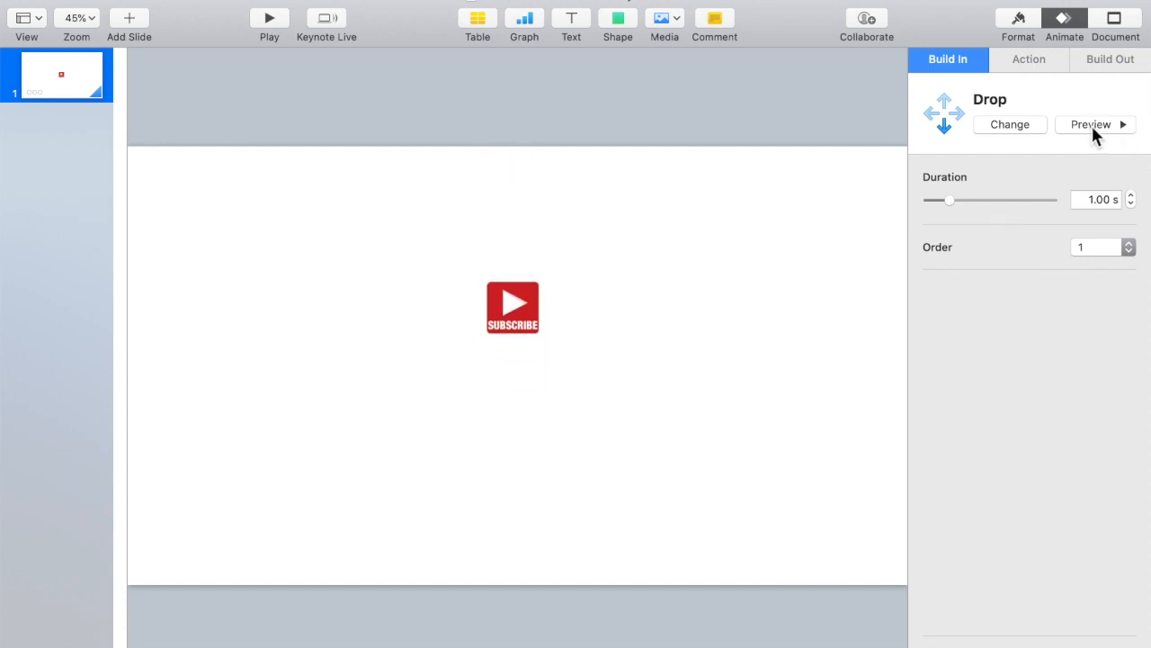
Step: Raise the Drop build-in duration to 1.75 s and reduce it slightly, previewing the animation after each change
click(1132, 196)
click(1131, 195)
click(1132, 196)
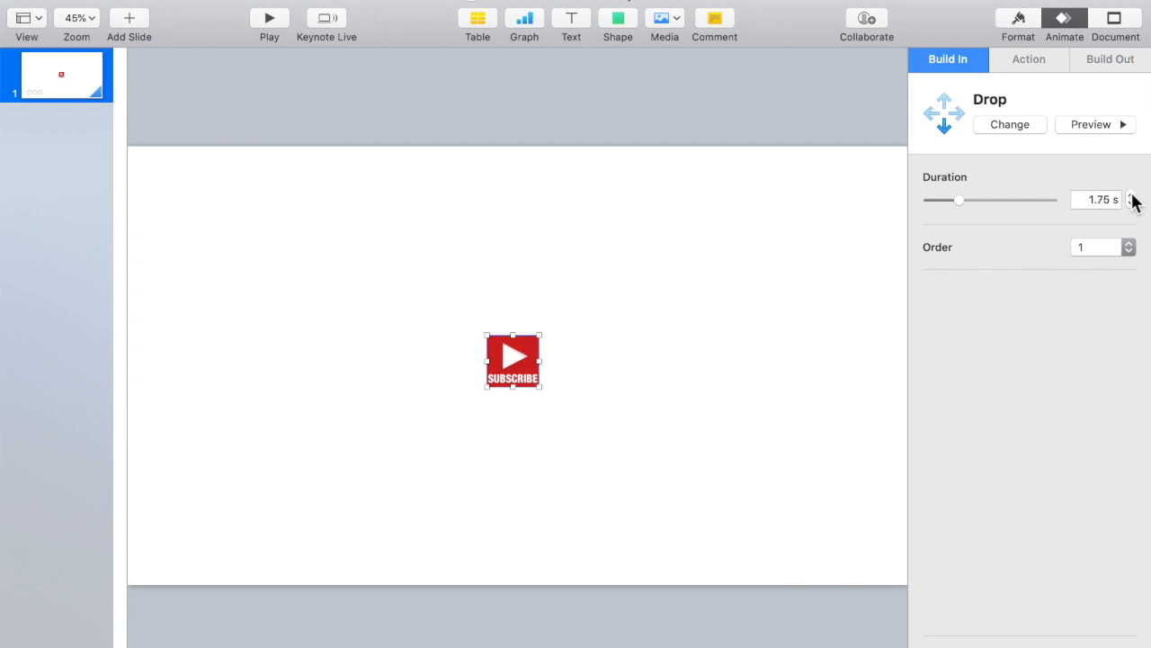
click(1089, 124)
click(1133, 204)
click(1096, 124)
click(1032, 61)
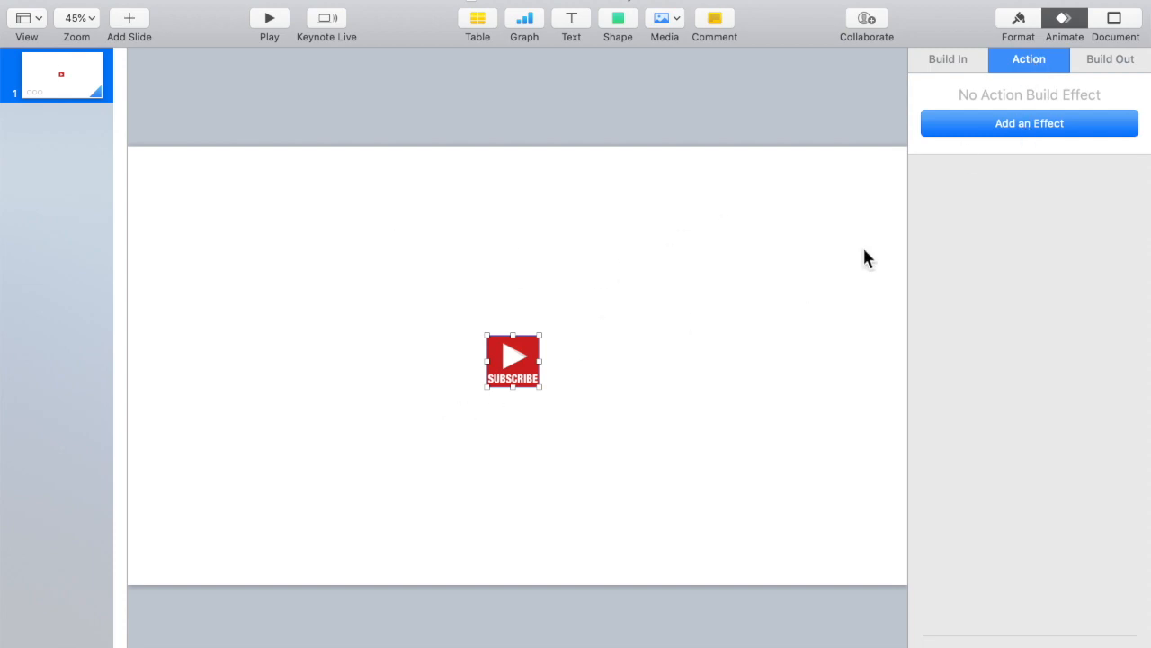
click(1028, 126)
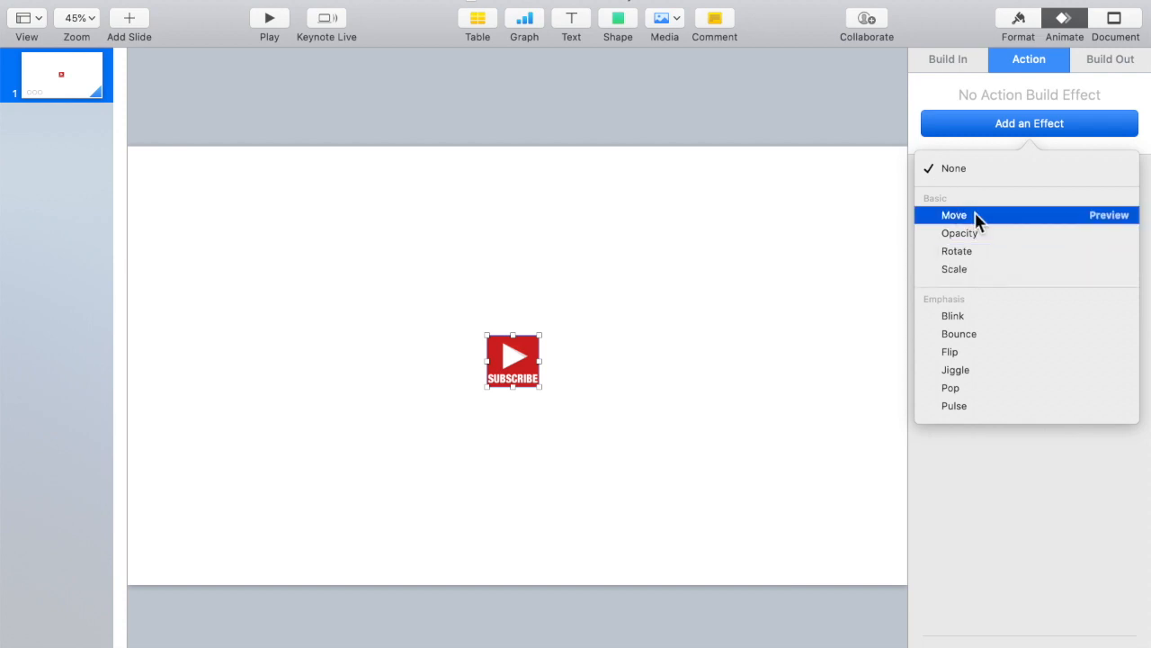
click(823, 230)
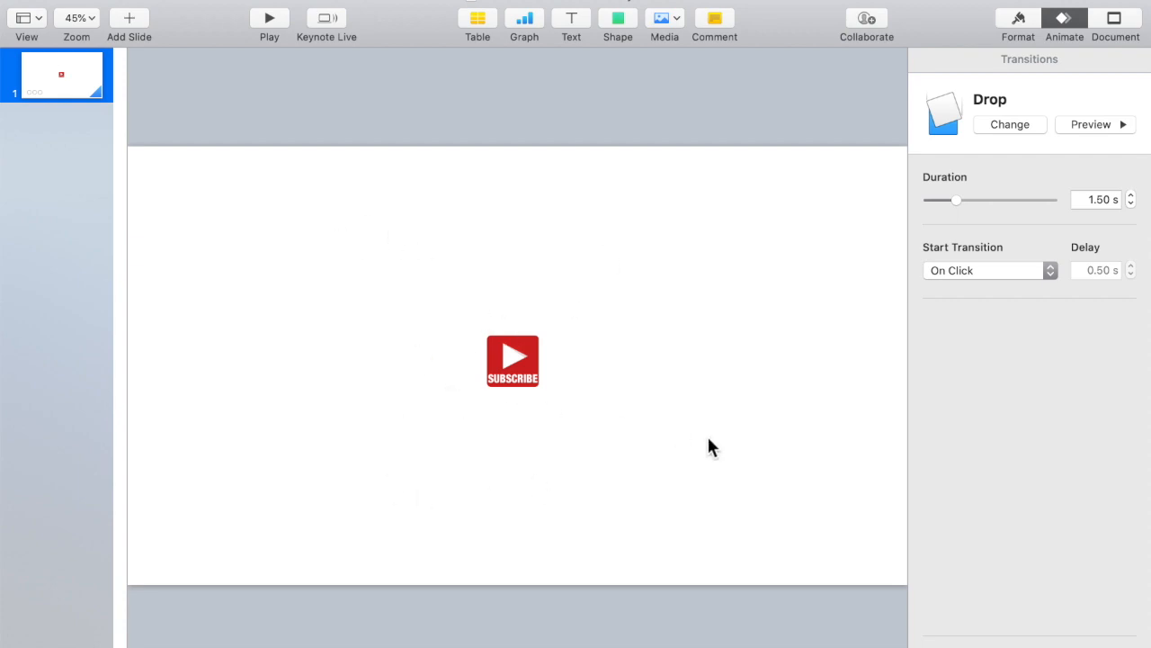
Step: Show the title and body placeholders on the slide and hide both again
click(1019, 27)
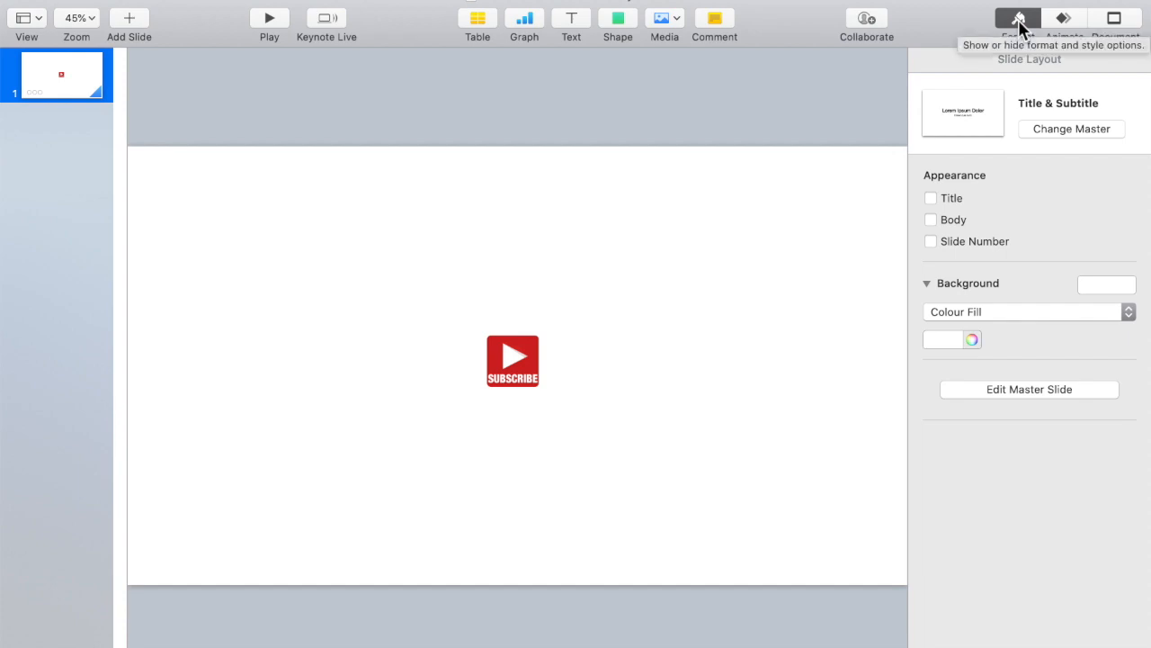
click(932, 198)
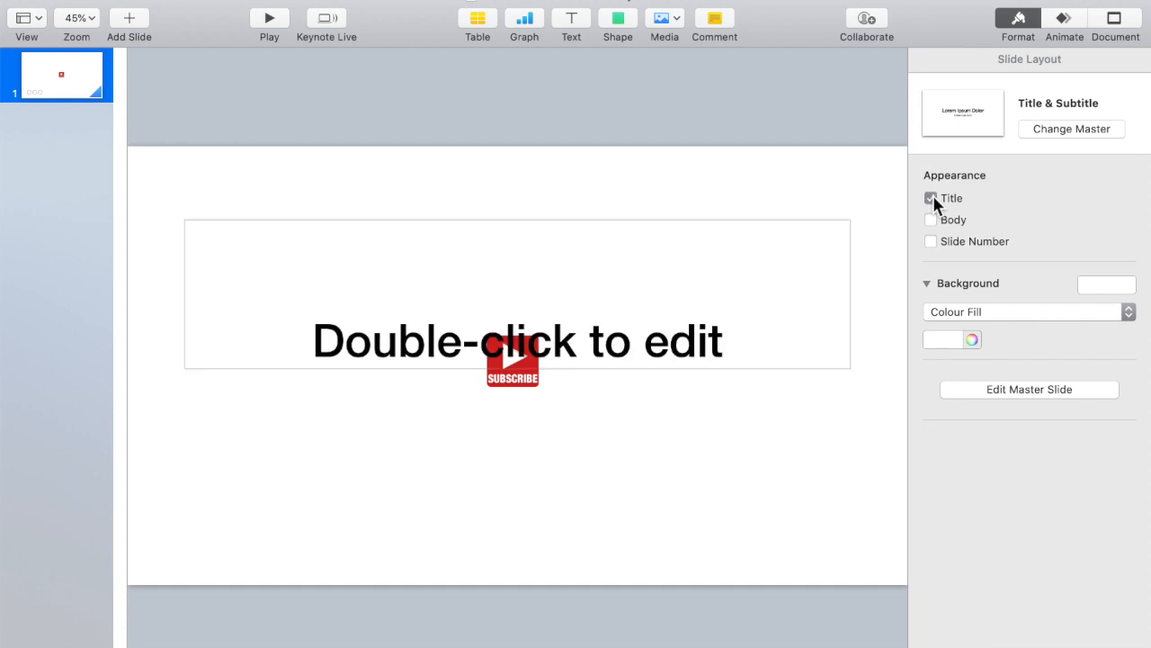
click(932, 220)
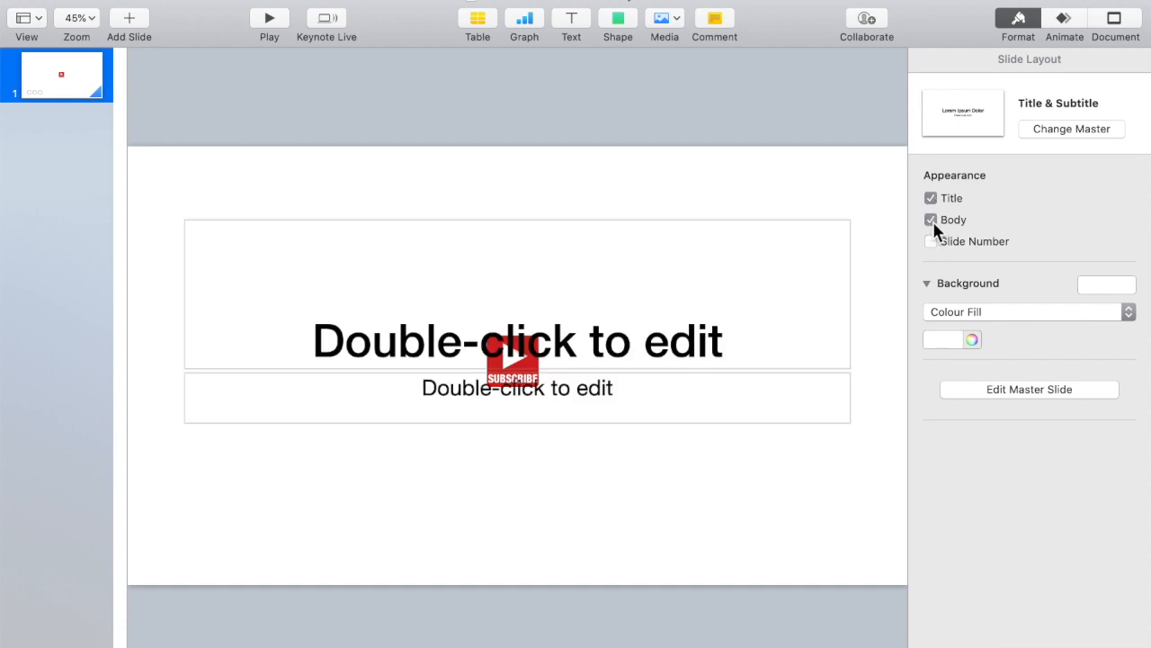
click(931, 219)
click(932, 198)
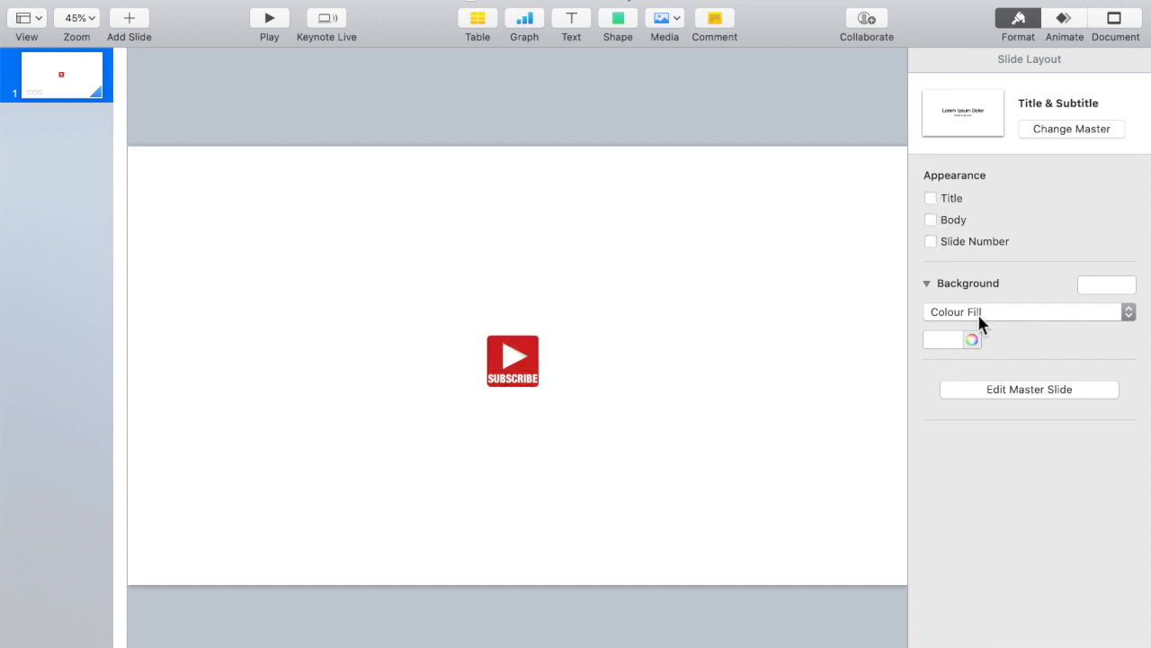
Step: Set the slide background to No Fill
click(977, 312)
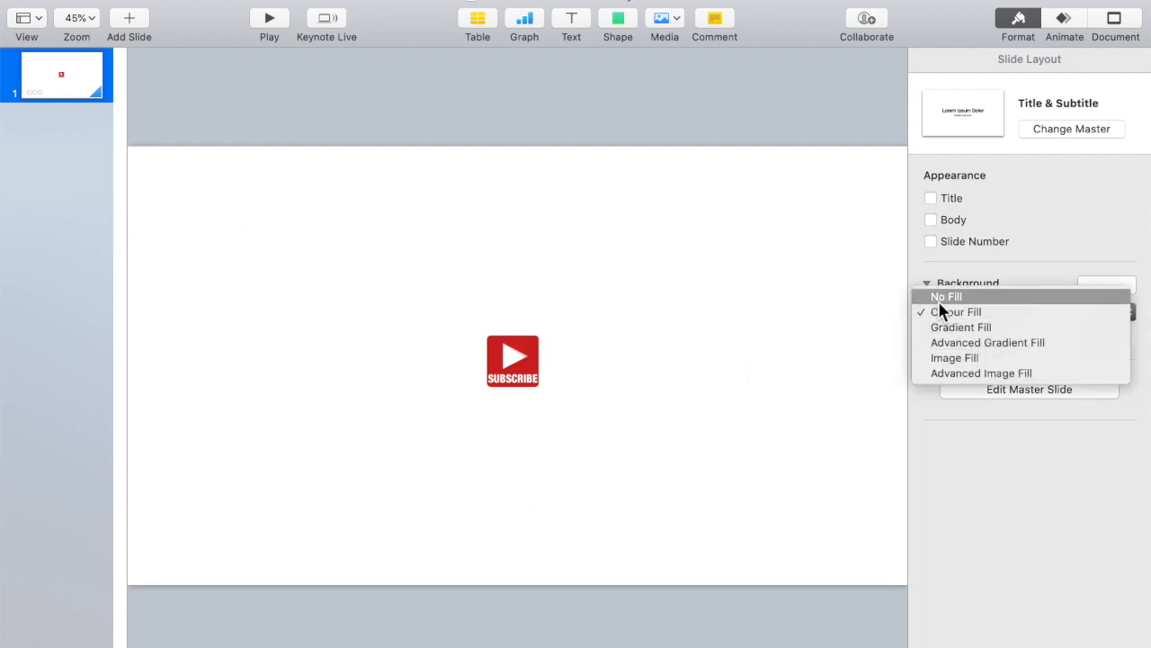
click(965, 297)
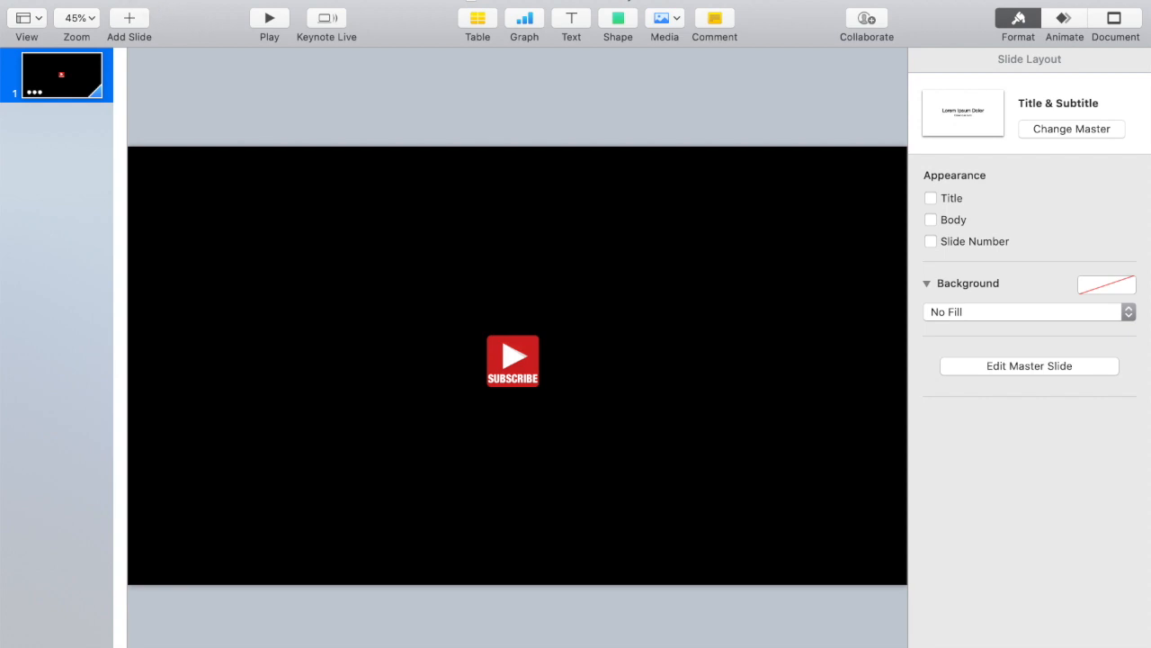
Step: Set up a self-playing movie export of all slides with a custom resolution of 1024 x 768
click(125, 0)
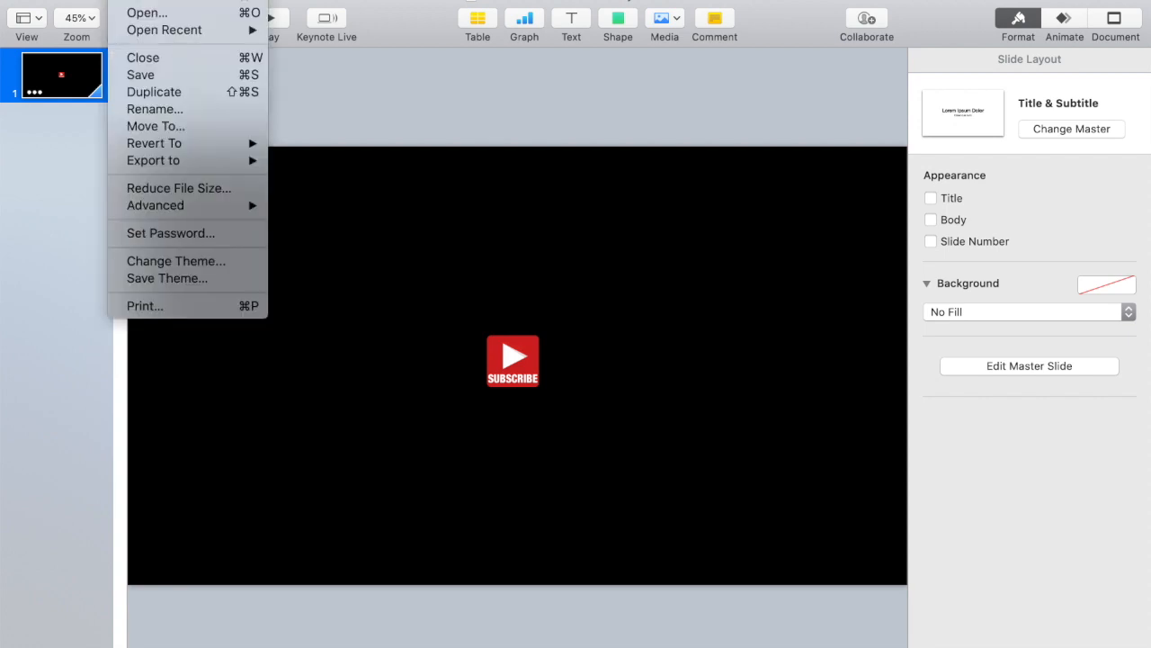
mouse_move(152, 166)
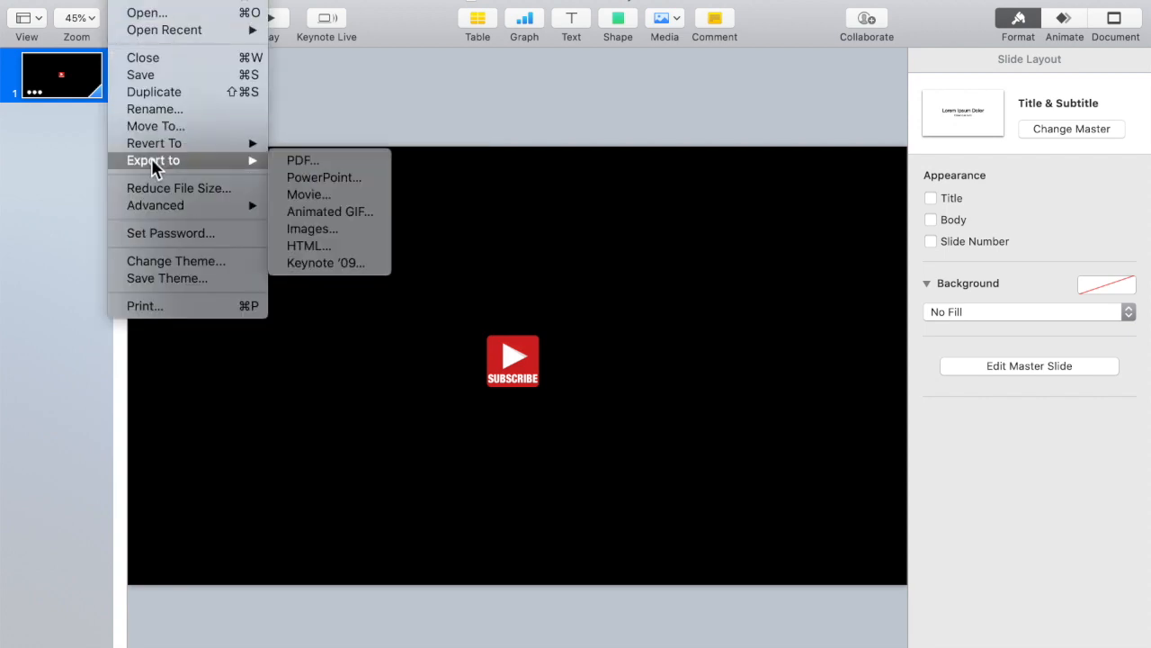
click(345, 196)
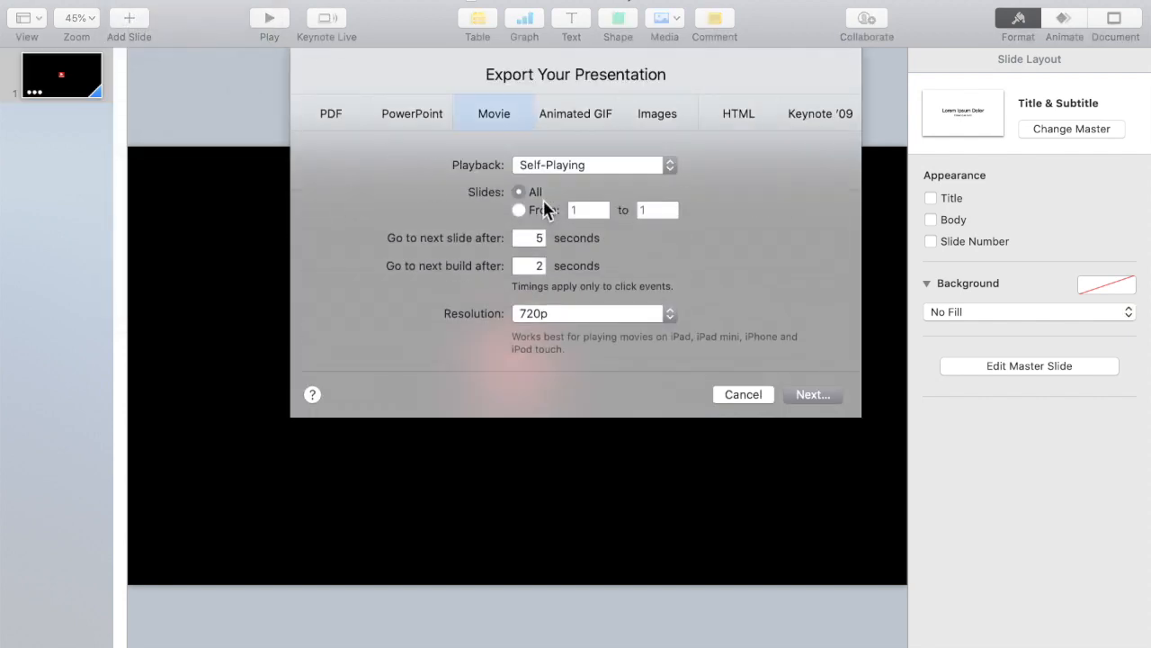
click(601, 169)
click(608, 313)
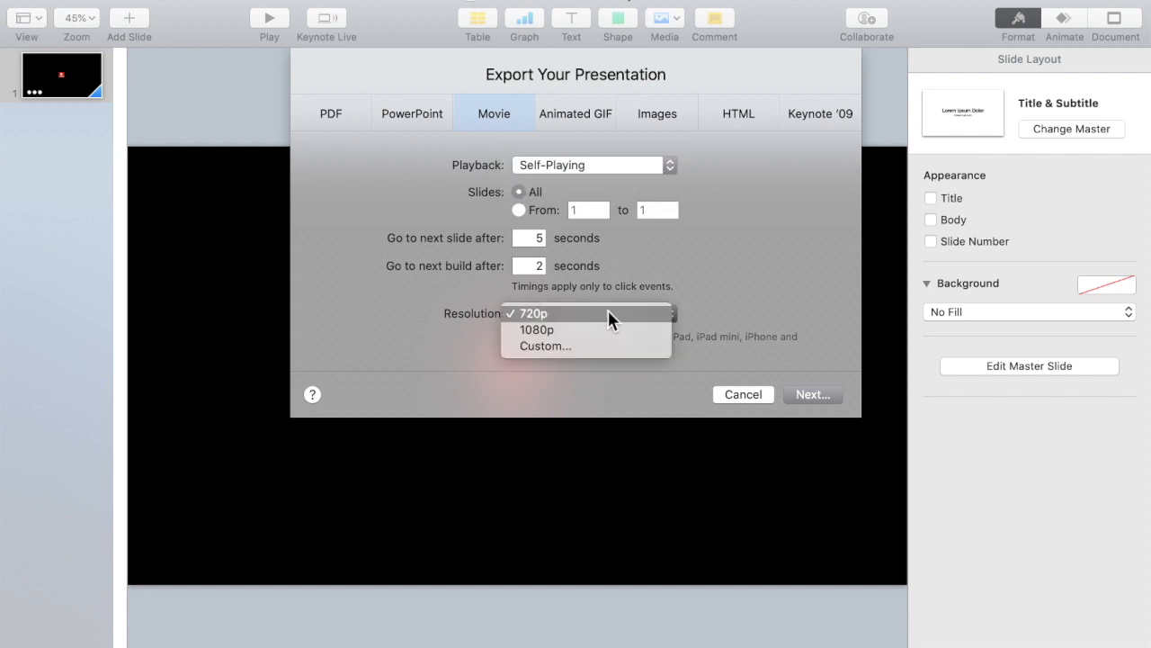
click(566, 351)
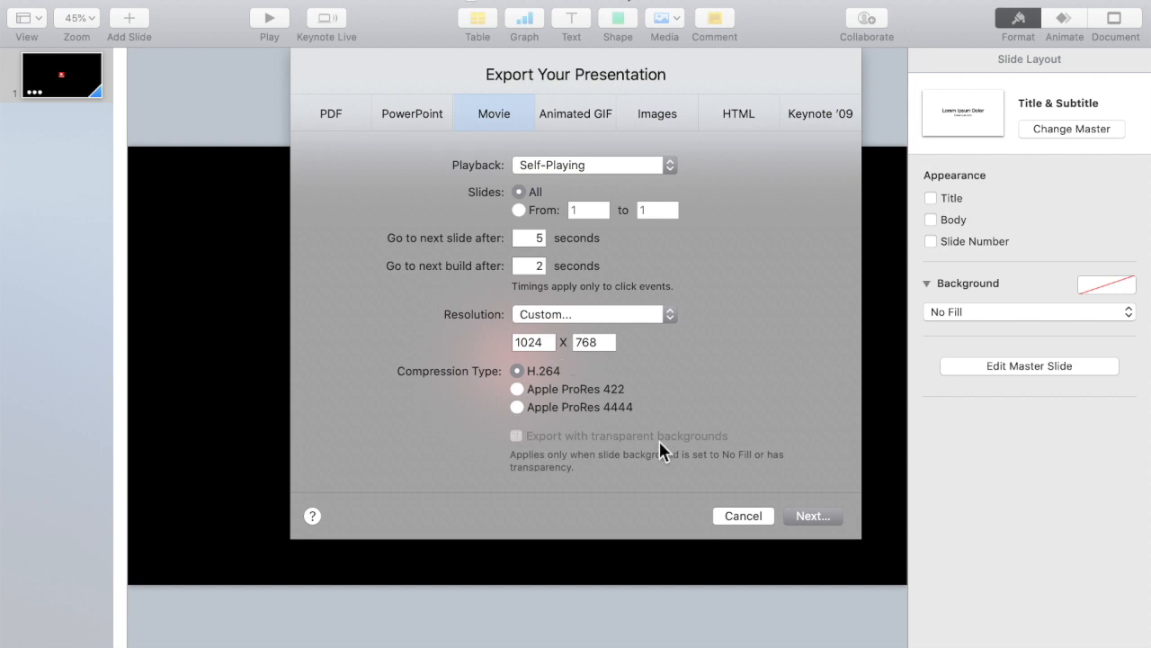
Step: Choose Apple ProRes 4444 compression with transparent backgrounds and export the file to Downloads as Subscribe button movie.mov
click(519, 408)
click(541, 438)
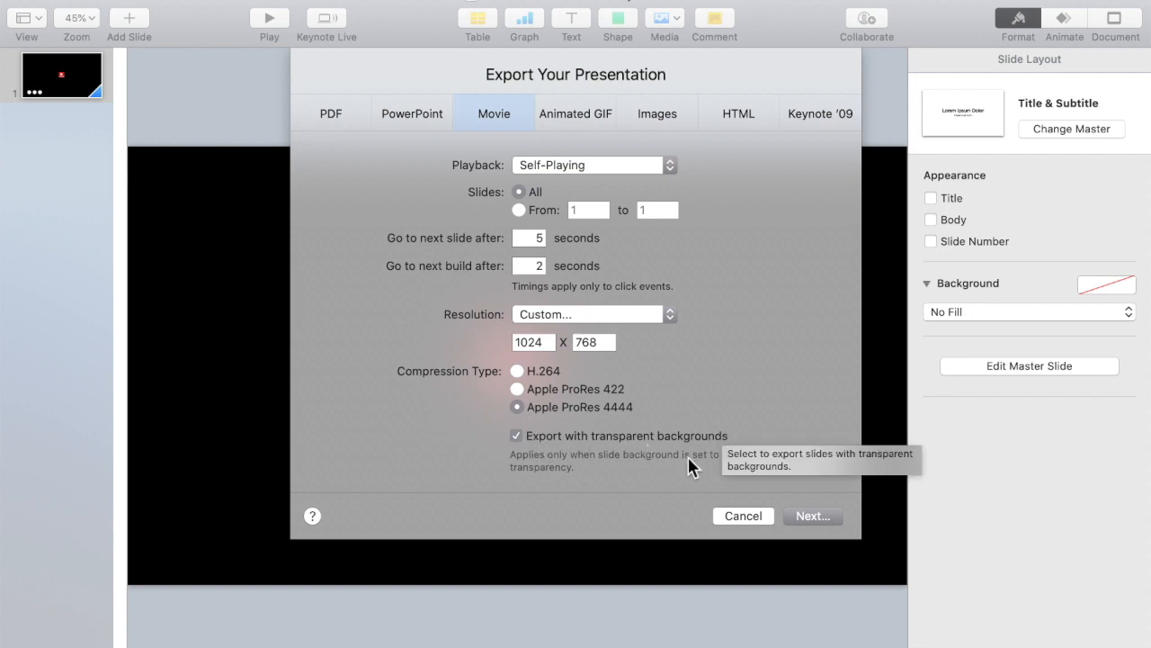
click(815, 517)
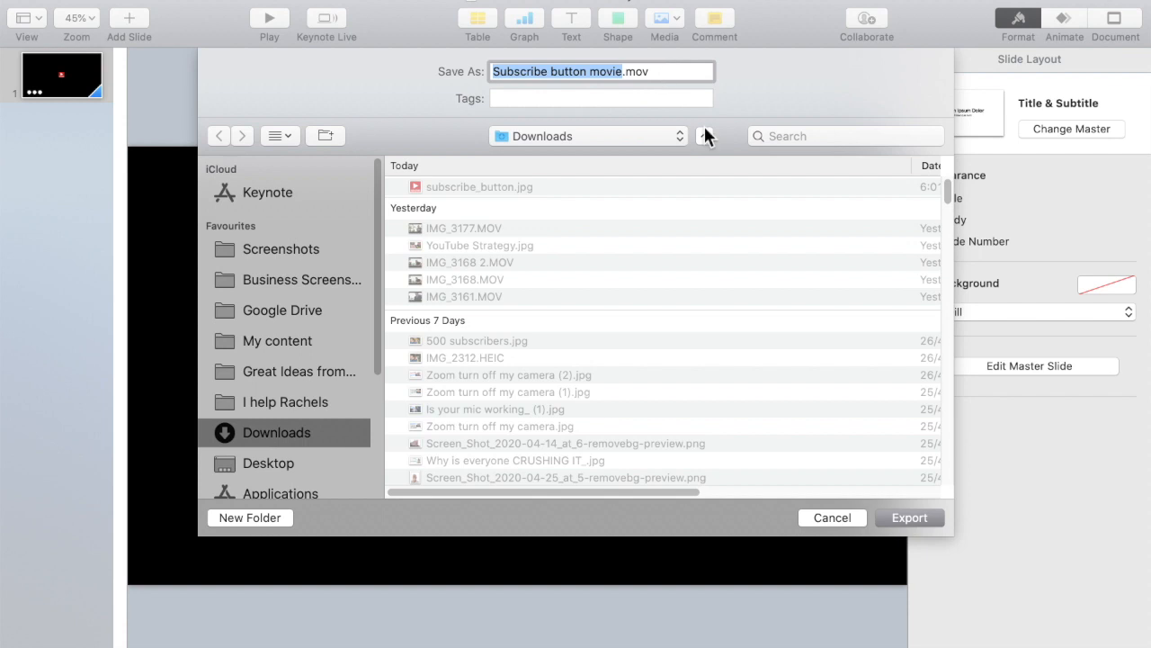
click(910, 519)
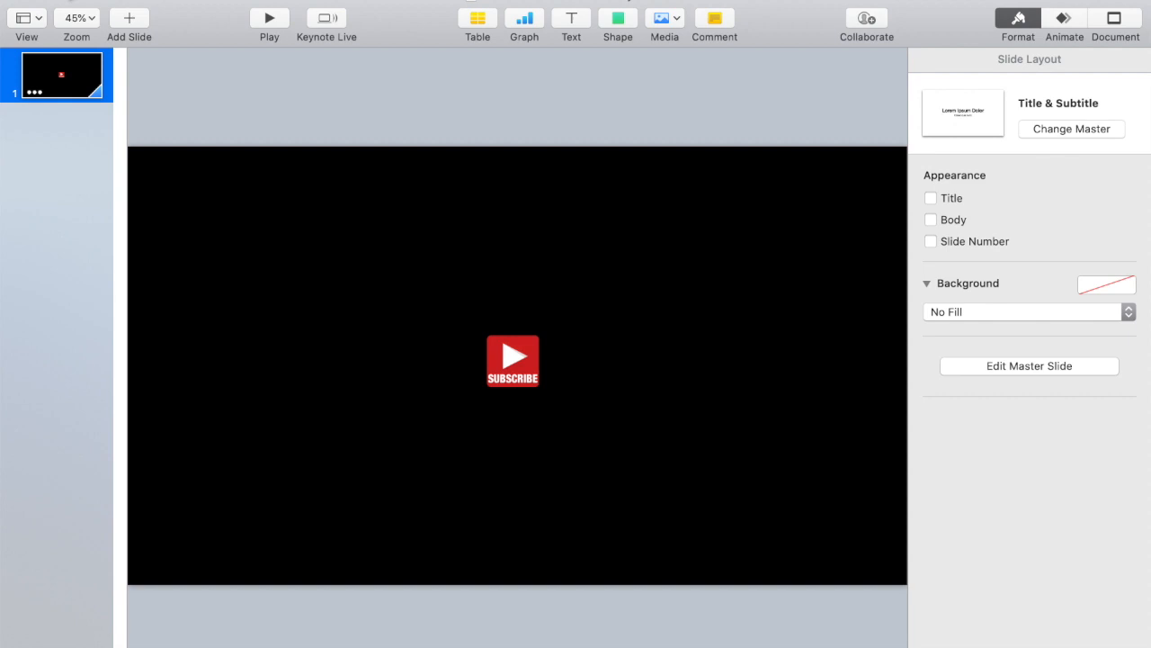
Step: Quit Keynote and open iMovie
click(68, 0)
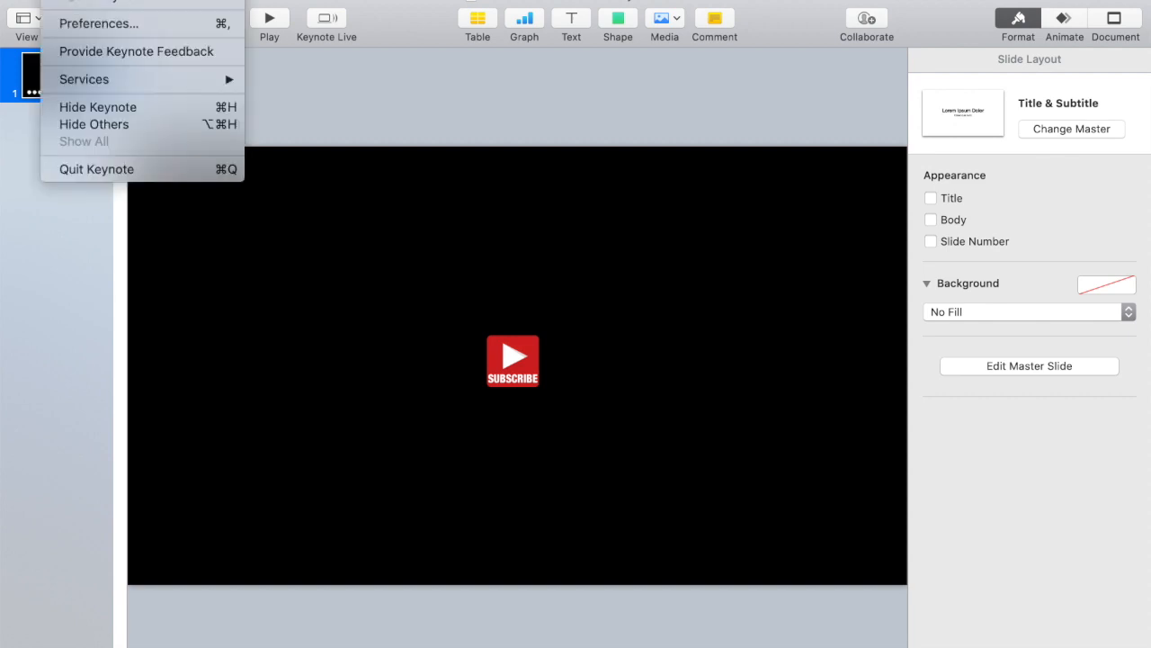
click(113, 165)
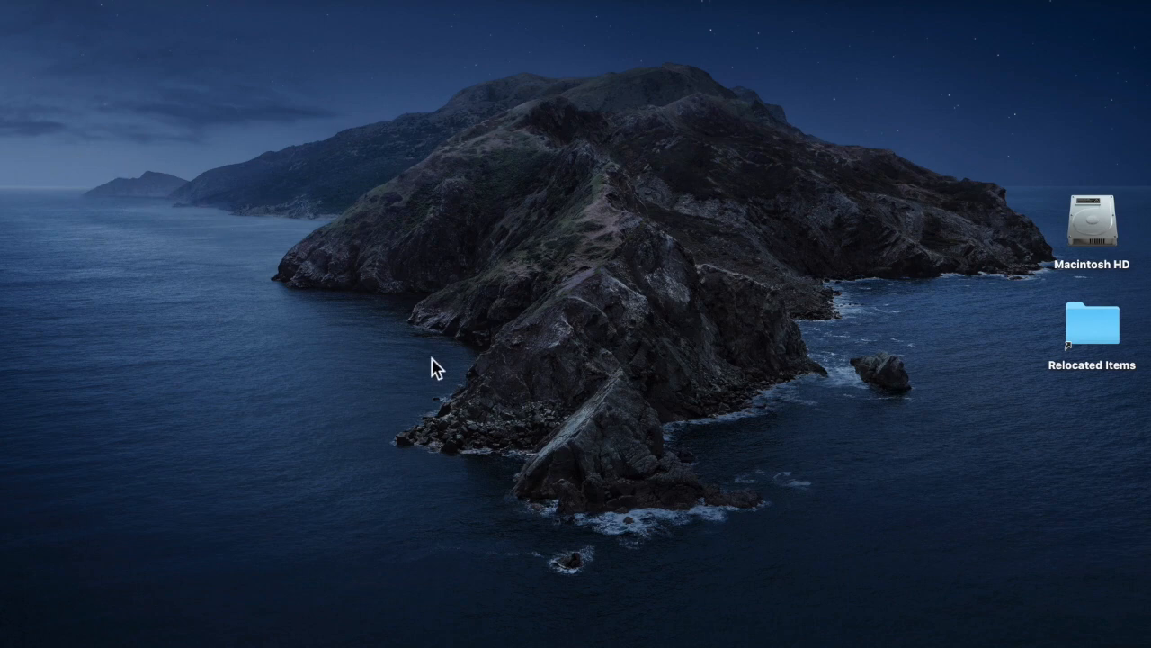
mouse_move(1124, 468)
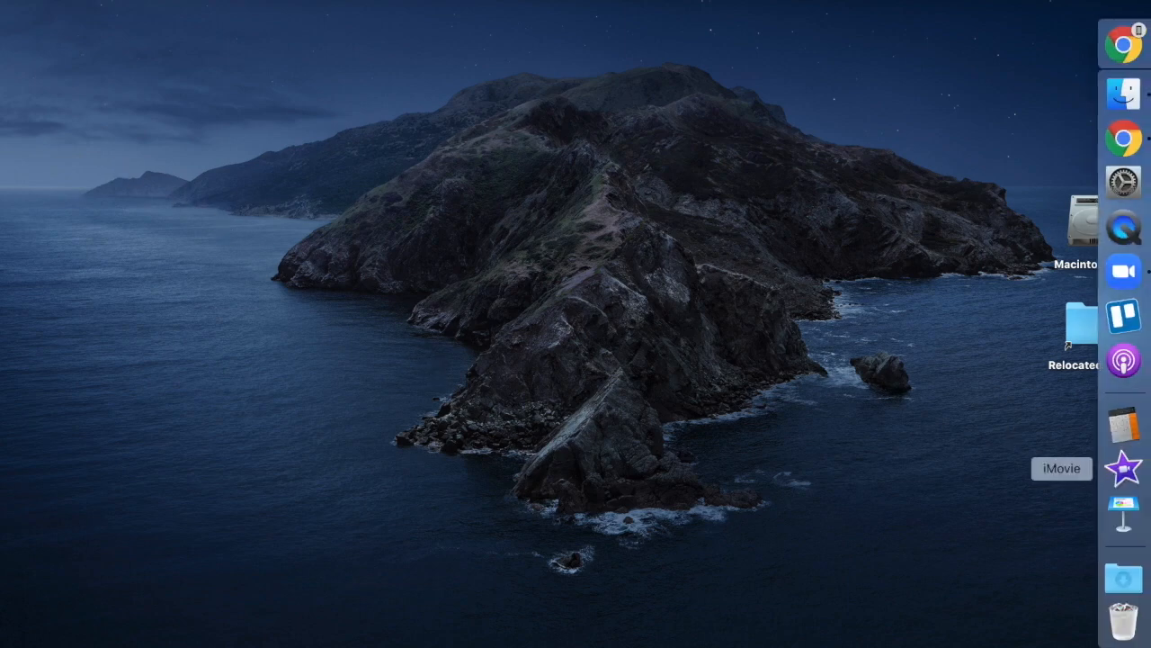
click(1136, 475)
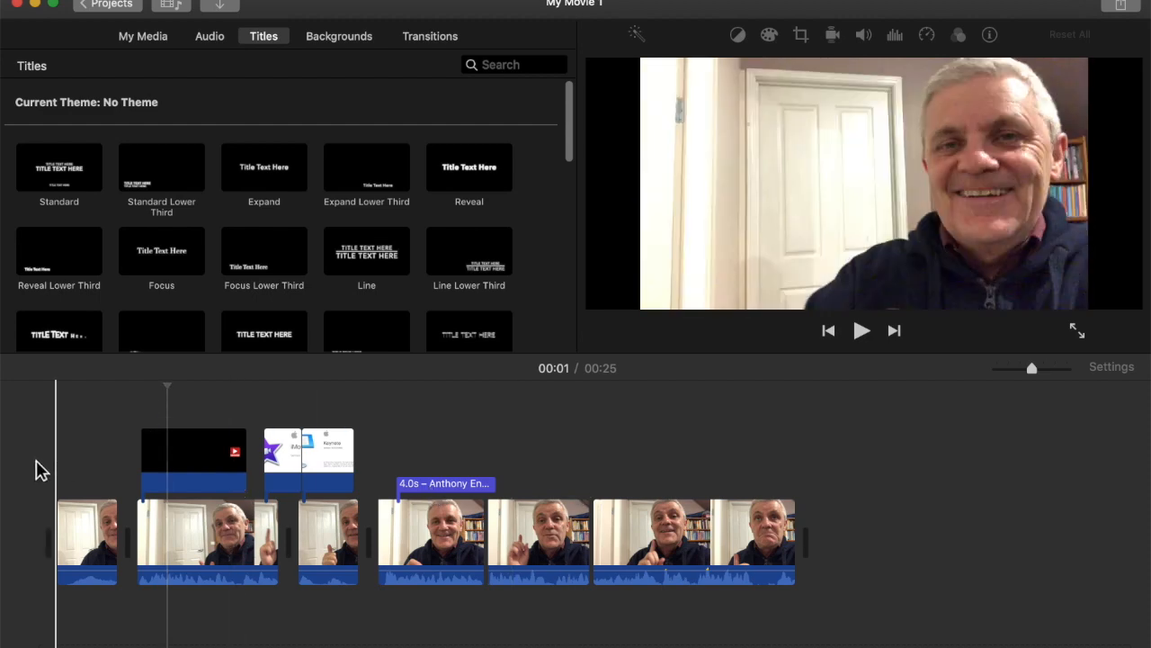
Step: Play the project from its beginning and delete the old subscribe overlay above the second clip
key(space)
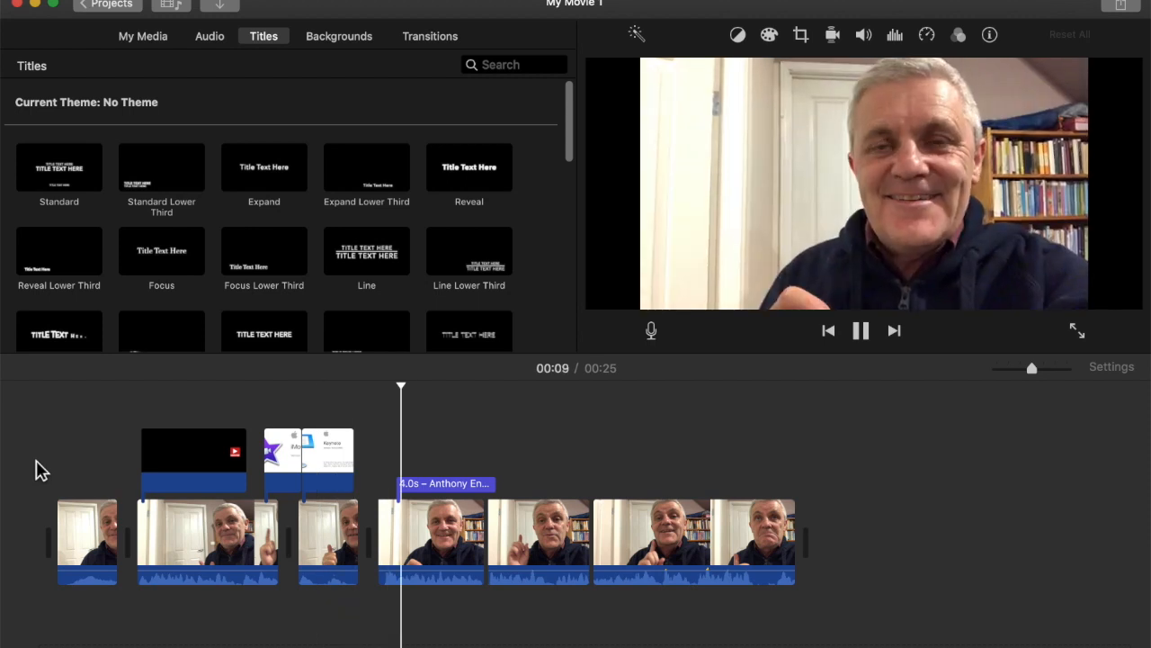
key(space)
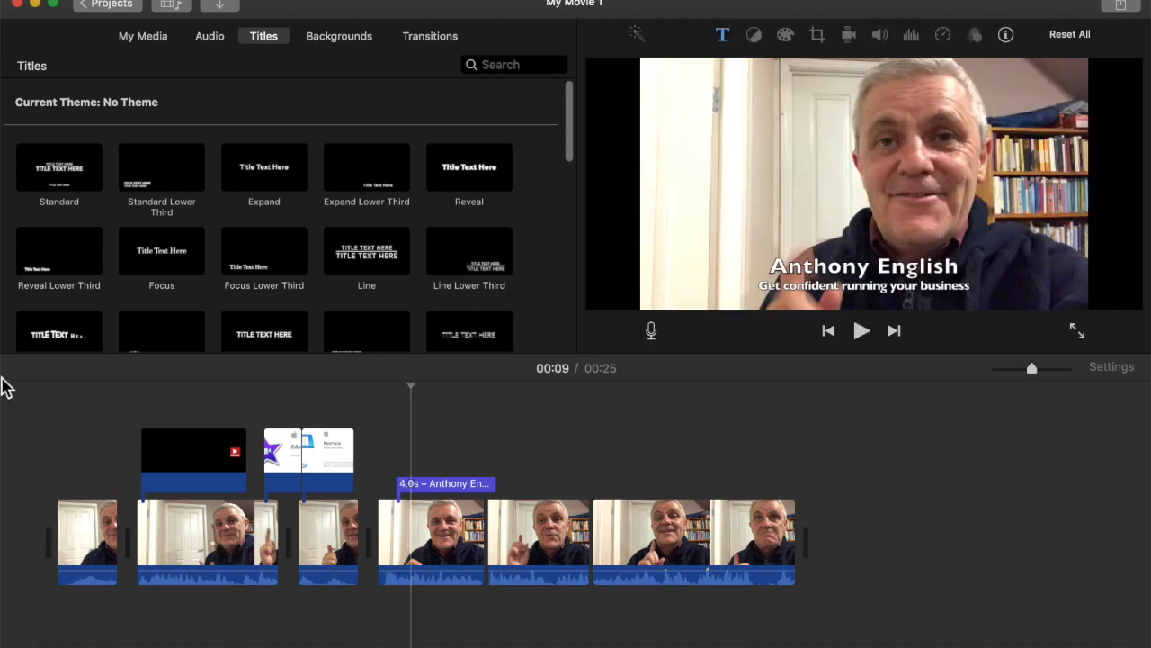
click(206, 462)
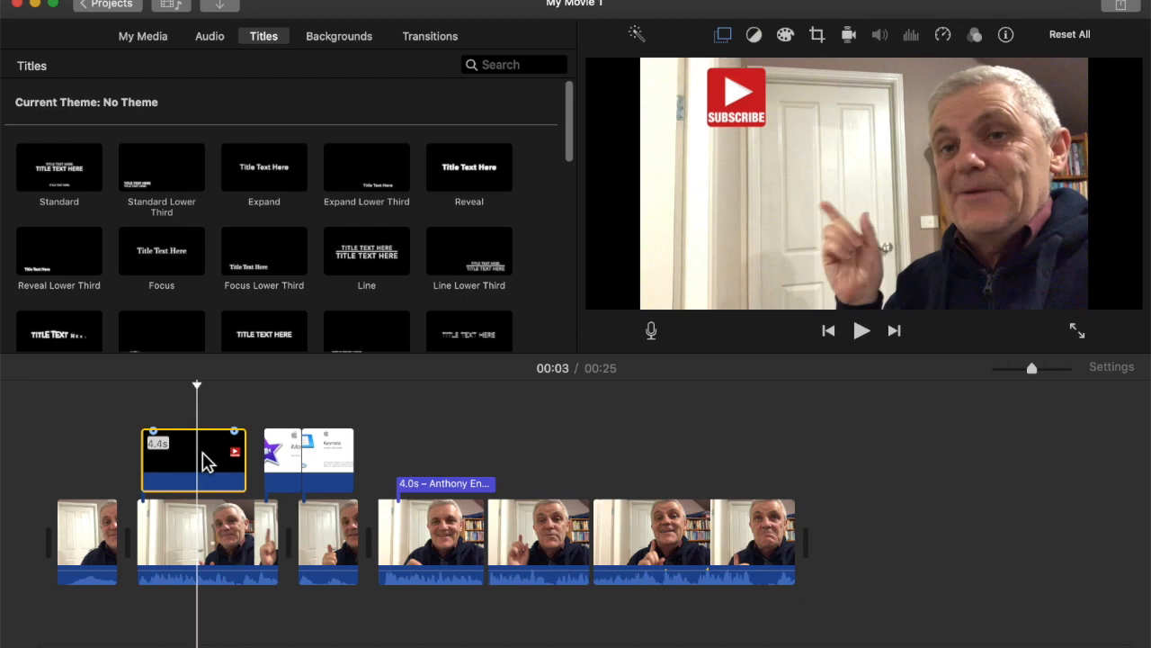
key(Delete)
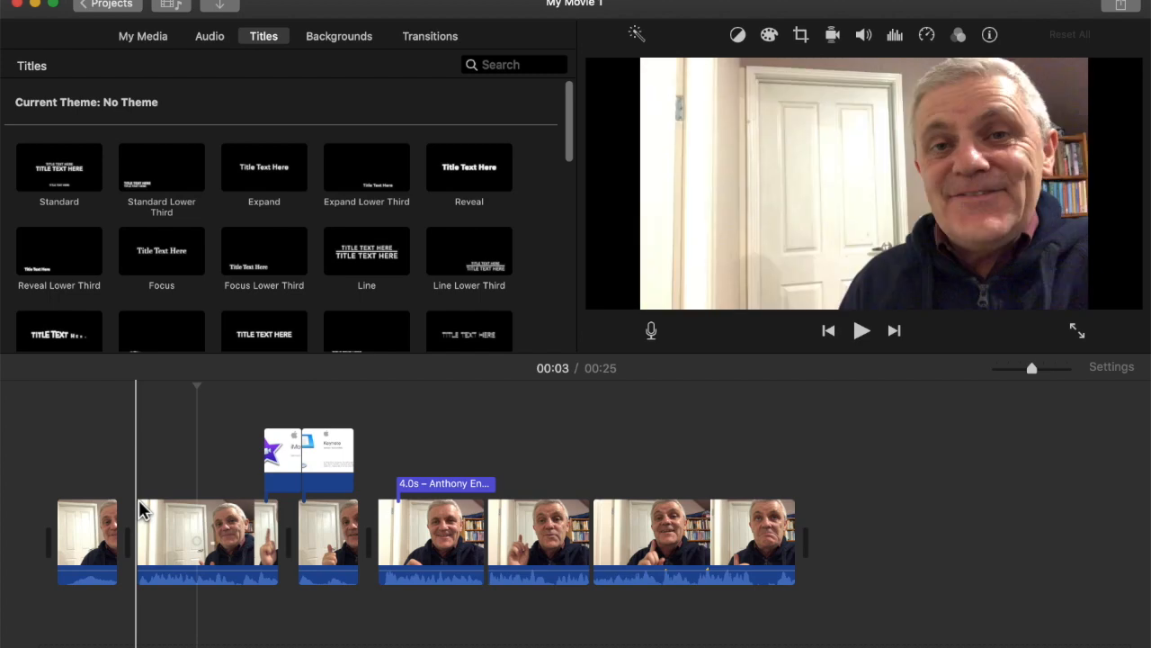
Step: Import Subscribe button movie.mov from Downloads into the Cut Writer's Block in Half event
click(230, 421)
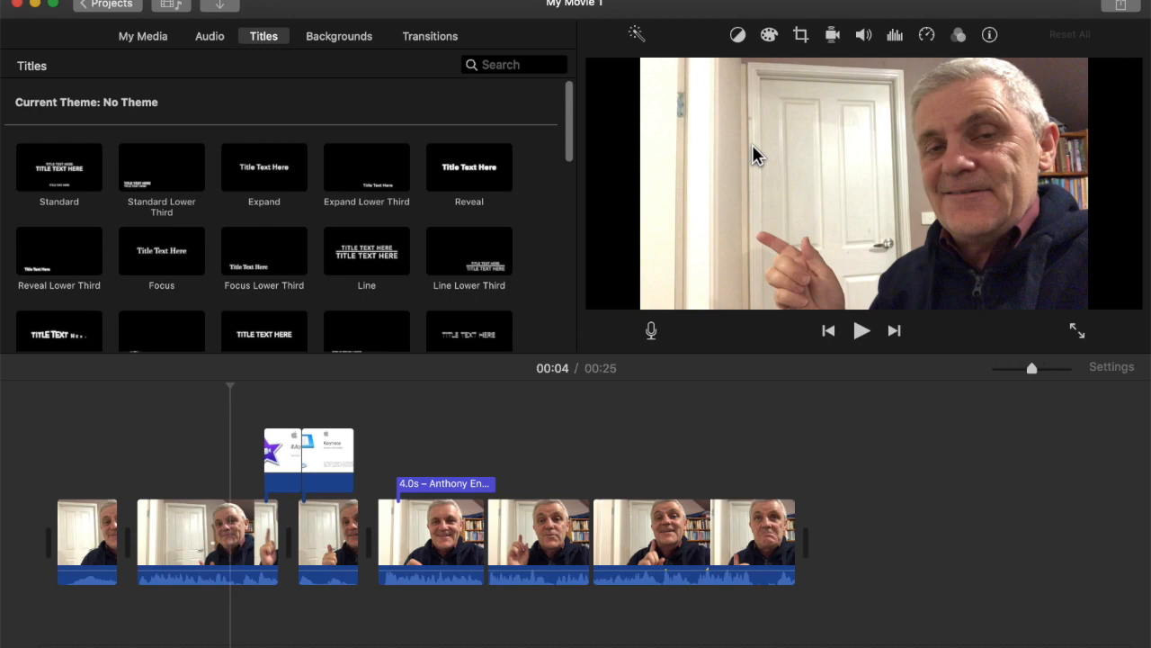
click(223, 5)
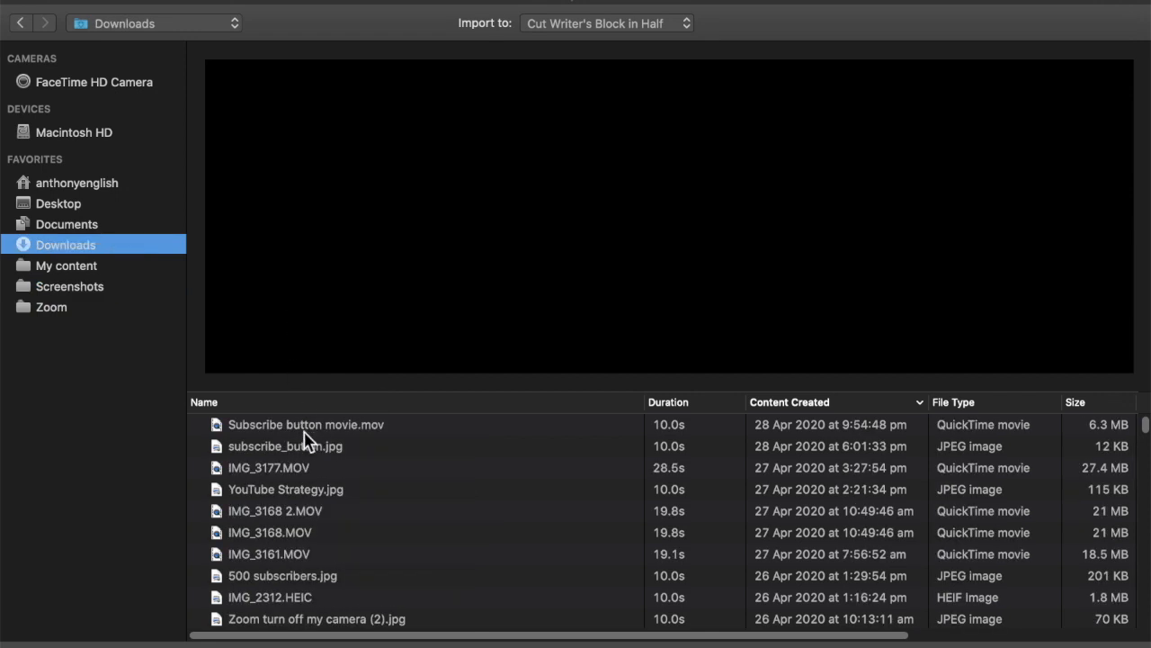
click(306, 430)
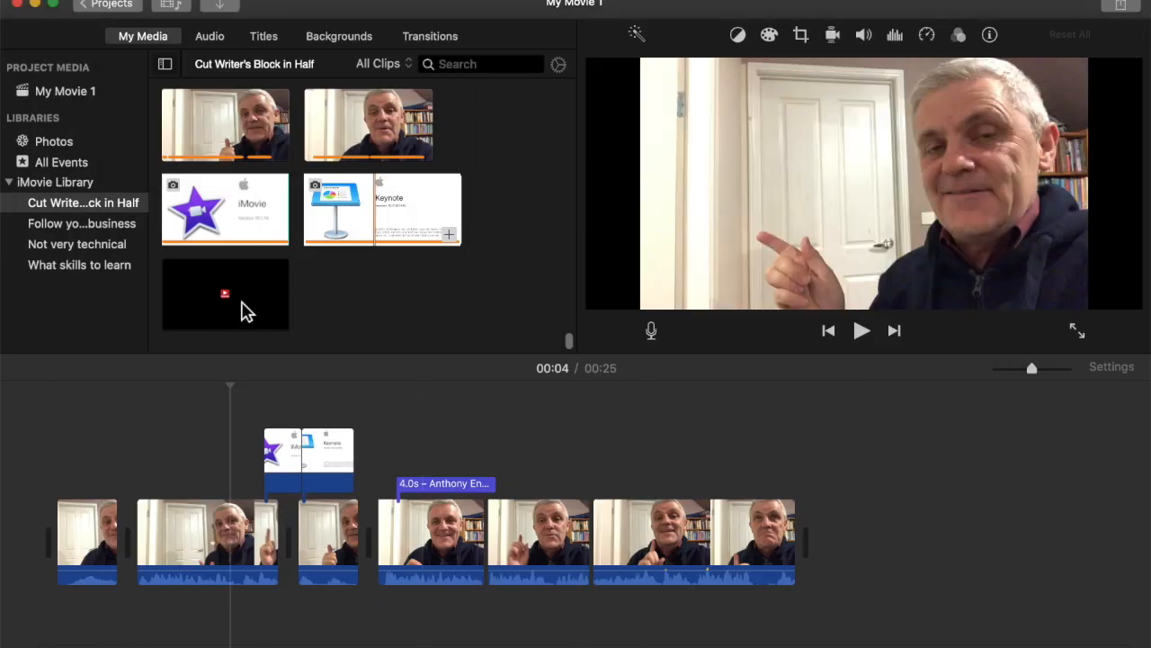
Step: Preview the imported subscribe button movie and place it as an overlay starting above the beginning of the second clip
click(171, 313)
key(space)
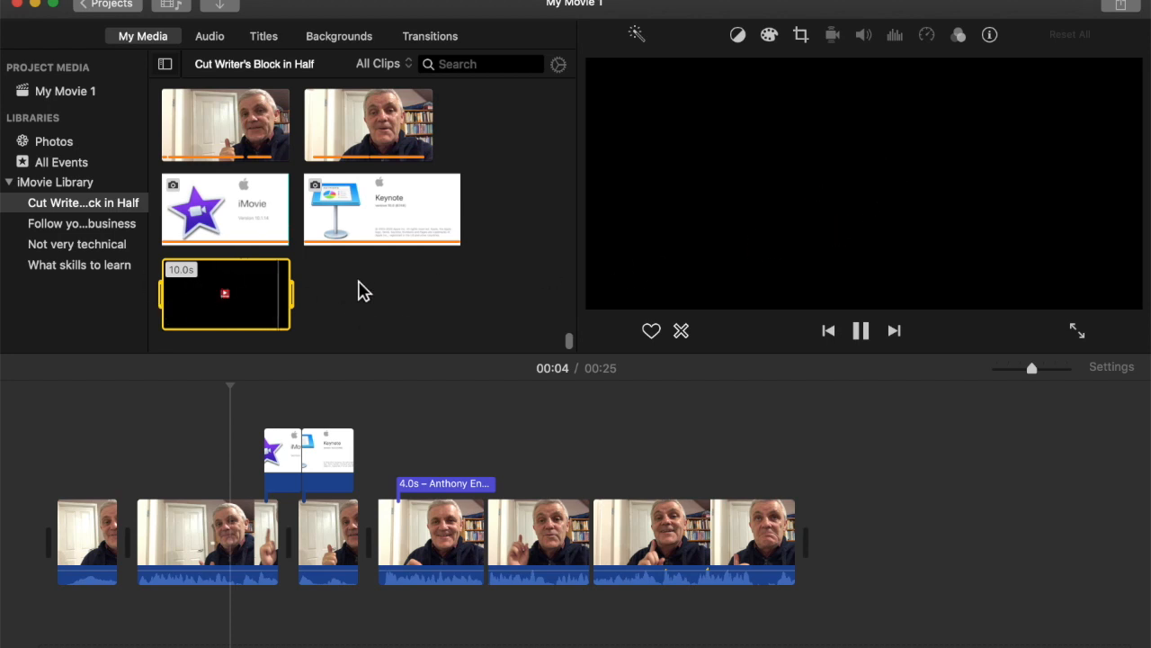
click(253, 315)
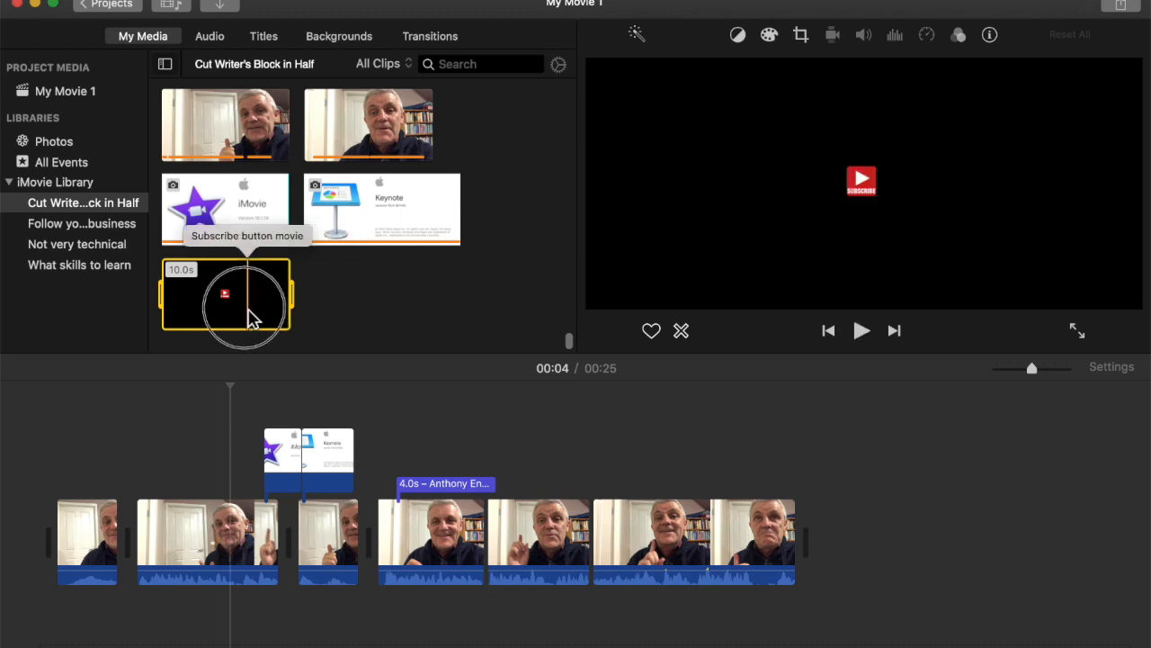
drag(253, 315, 150, 473)
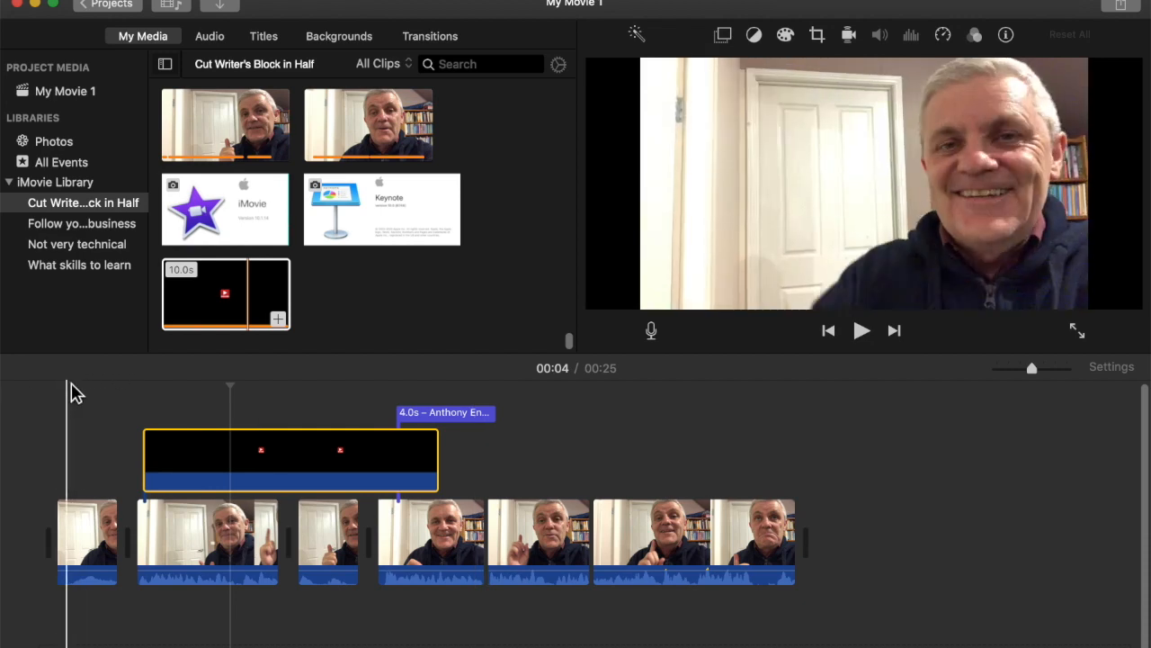
Step: Trim the start of the subscribe overlay to leave 6.7 s and move it back to the second clip's beginning, checking playback
click(68, 387)
key(space)
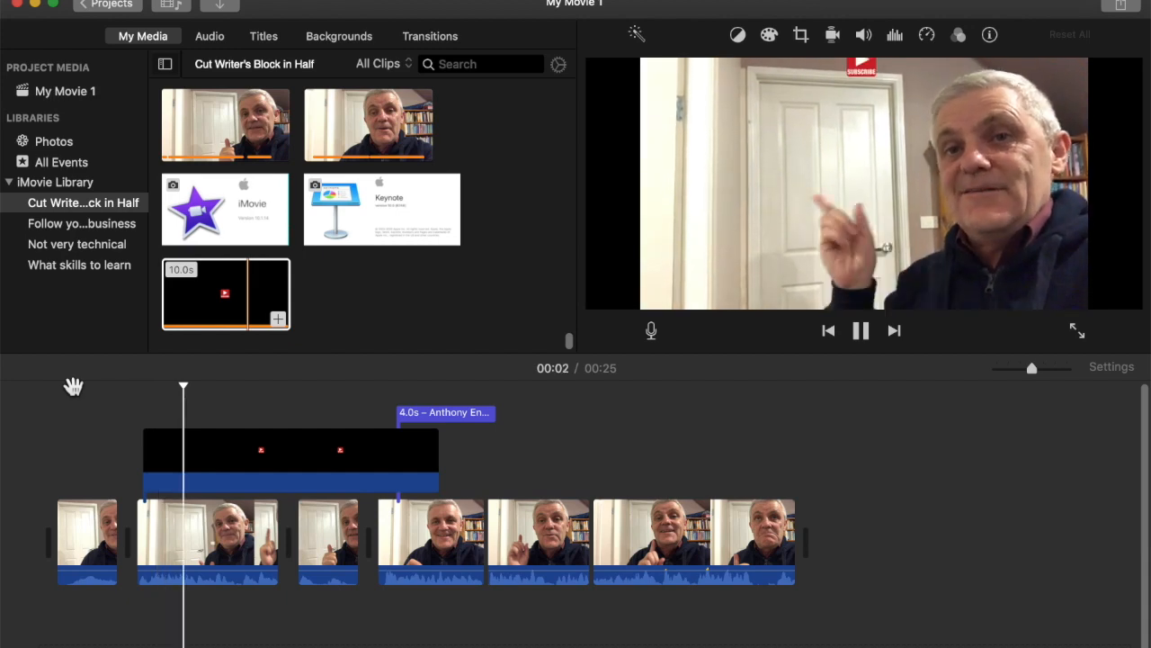
key(space)
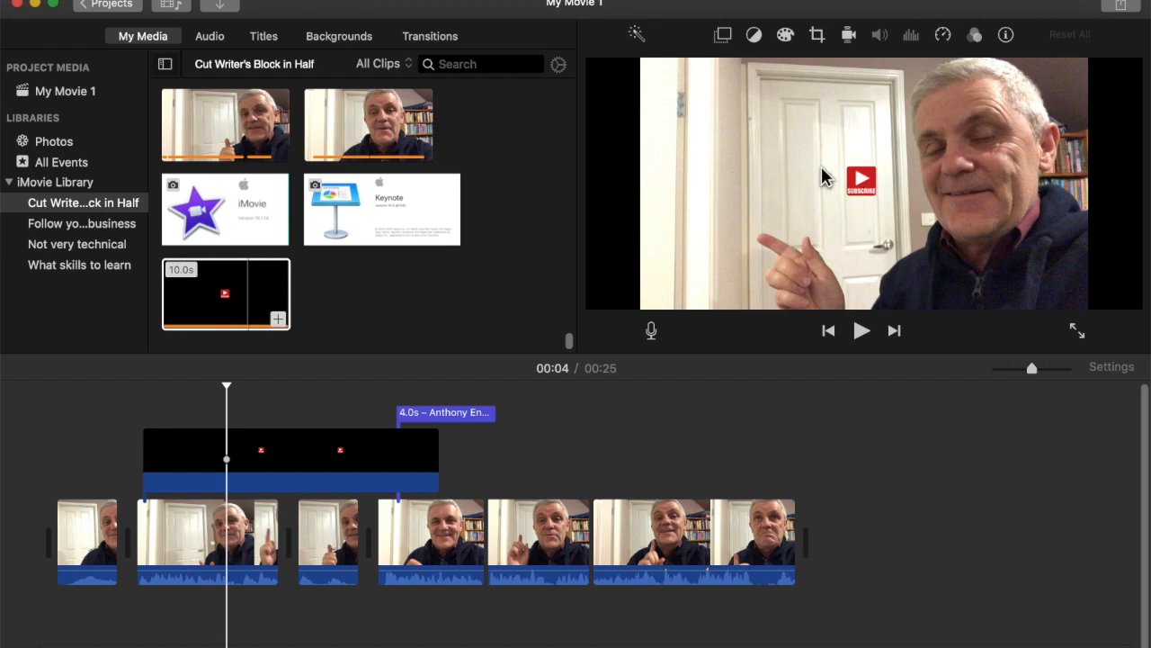
drag(144, 459, 226, 463)
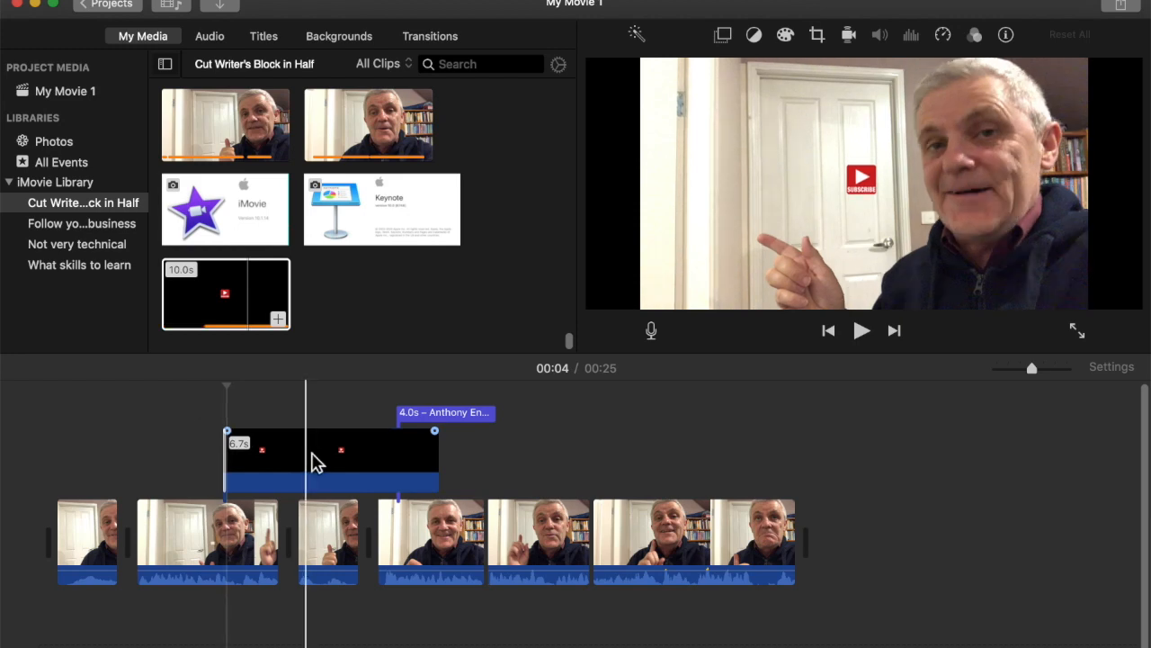
drag(311, 463, 231, 455)
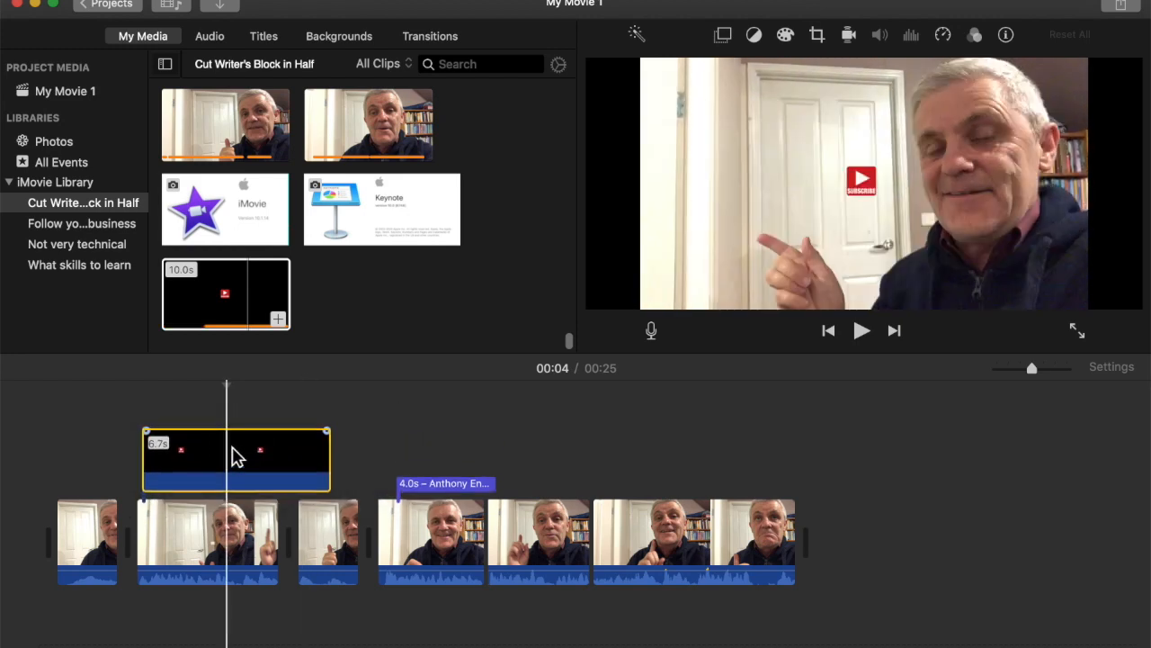
key(space)
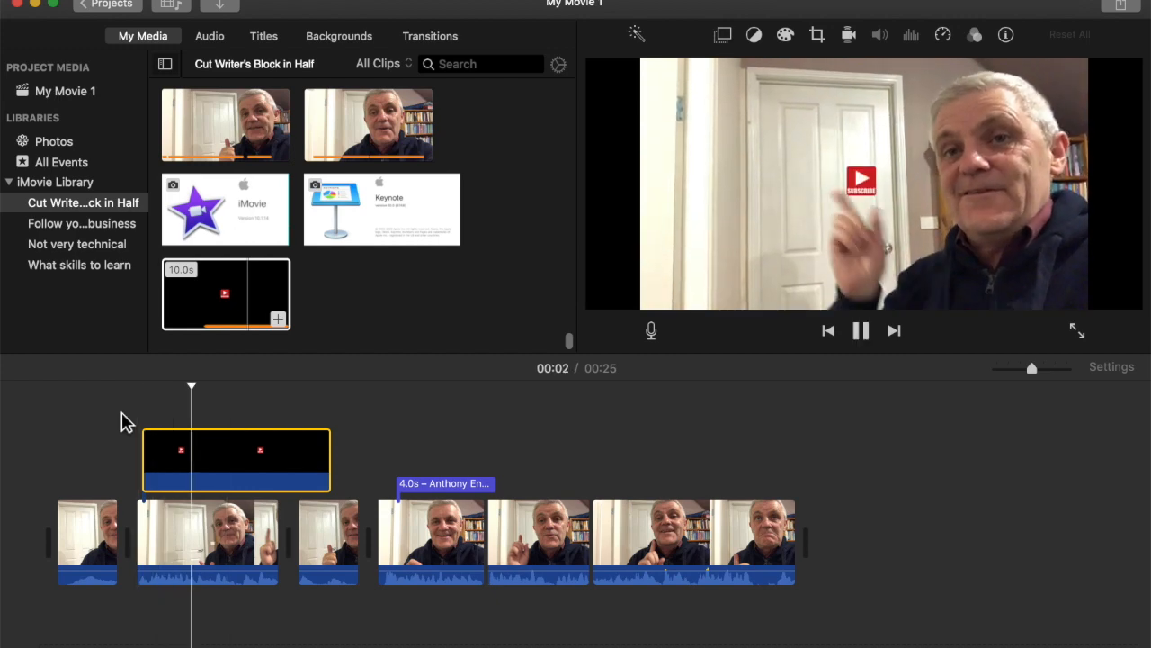
key(space)
Step: Extend the subscribe overlay's start to make it 8.8 s long and shift it to begin partway through the second clip, checking playback
drag(216, 455, 267, 454)
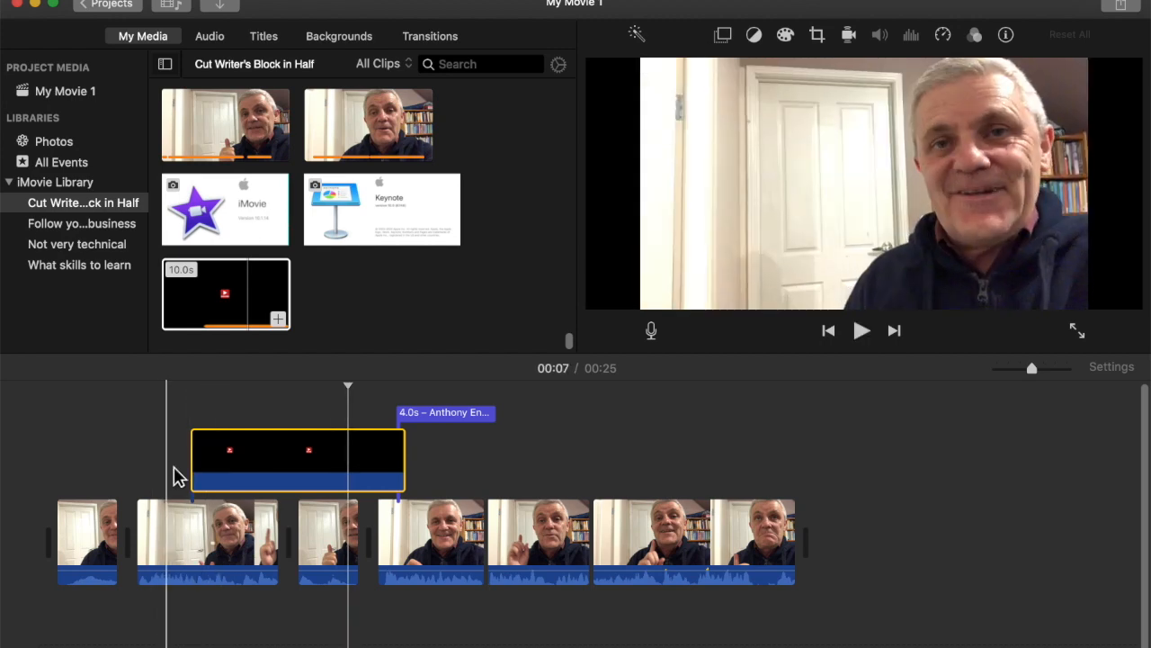
drag(192, 461, 139, 460)
drag(228, 465, 259, 468)
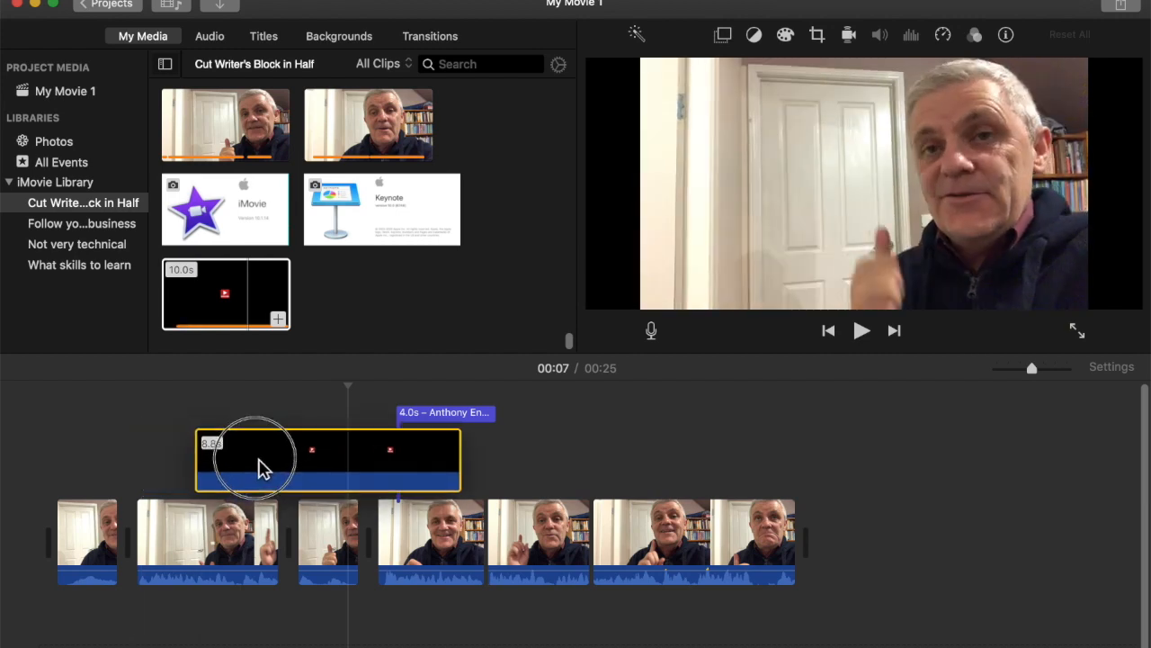
key(space)
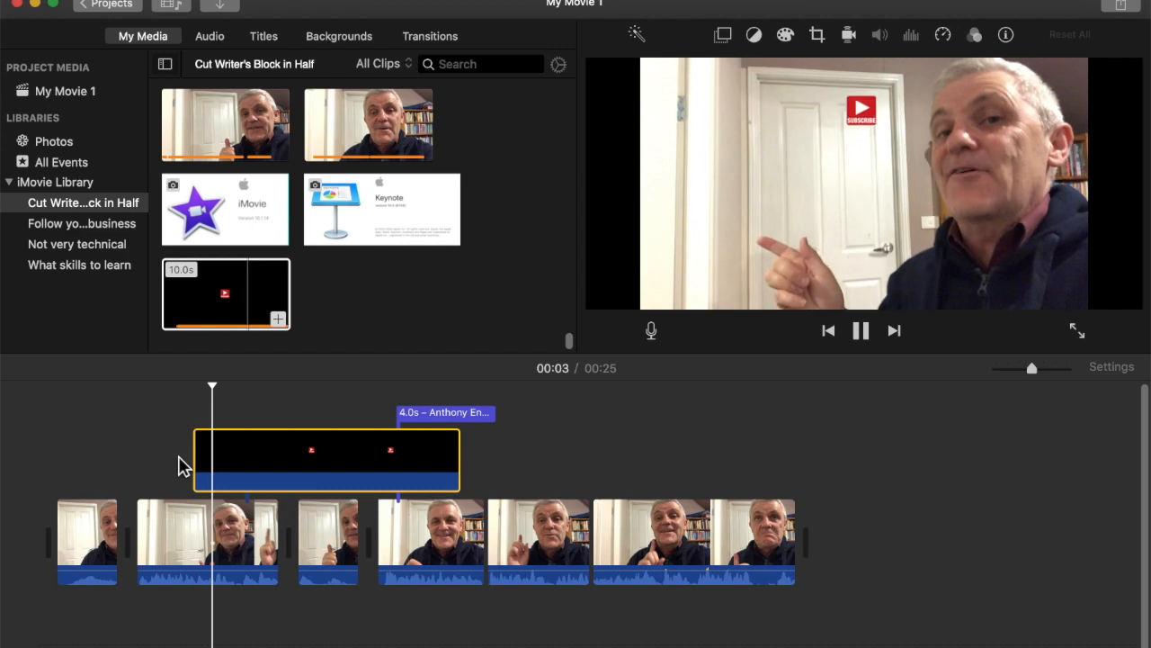
key(space)
Step: Change the subscribe overlay to Picture in Picture and enlarge and place its frame so the button sits over the door, checking playback
click(340, 467)
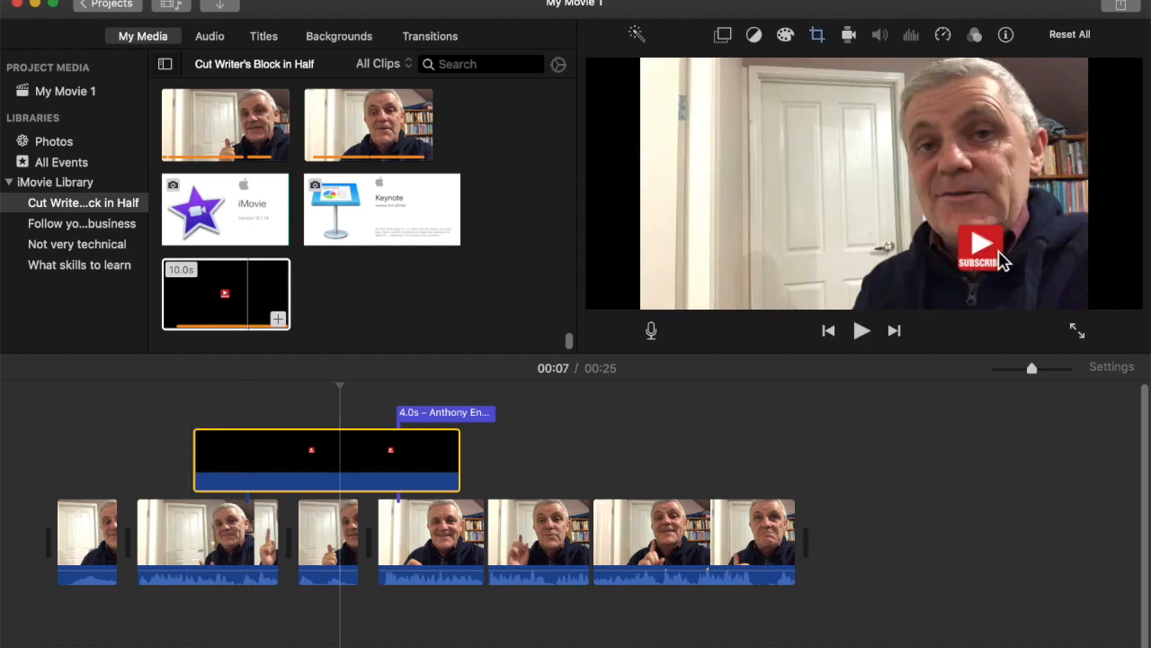
click(727, 39)
click(717, 68)
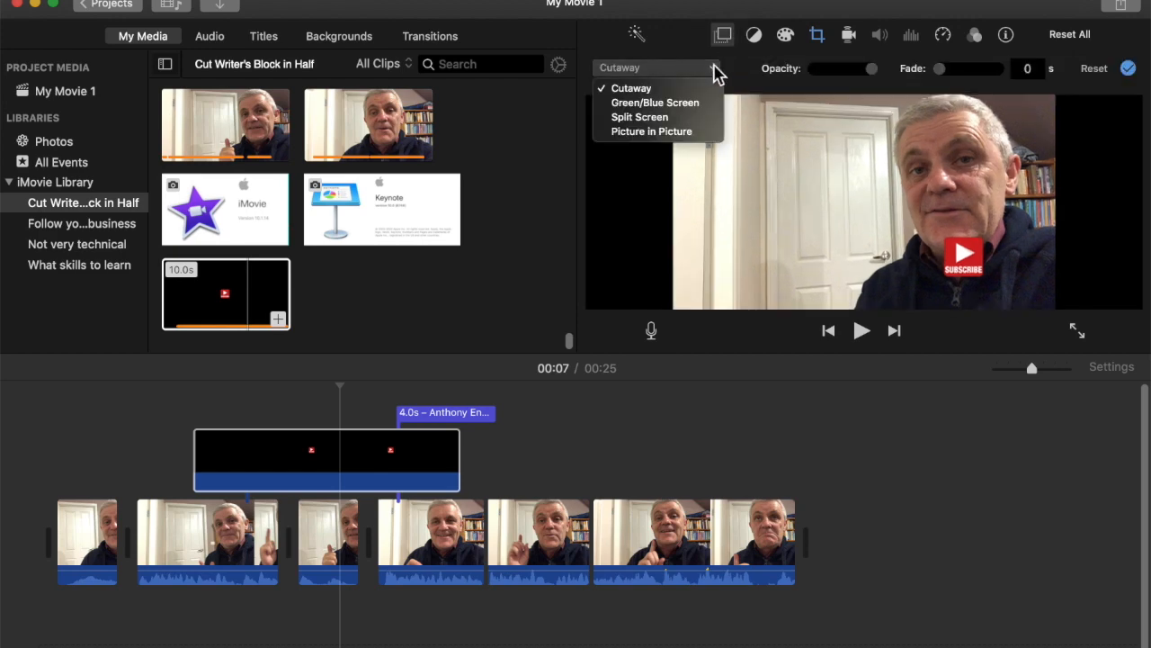
click(668, 131)
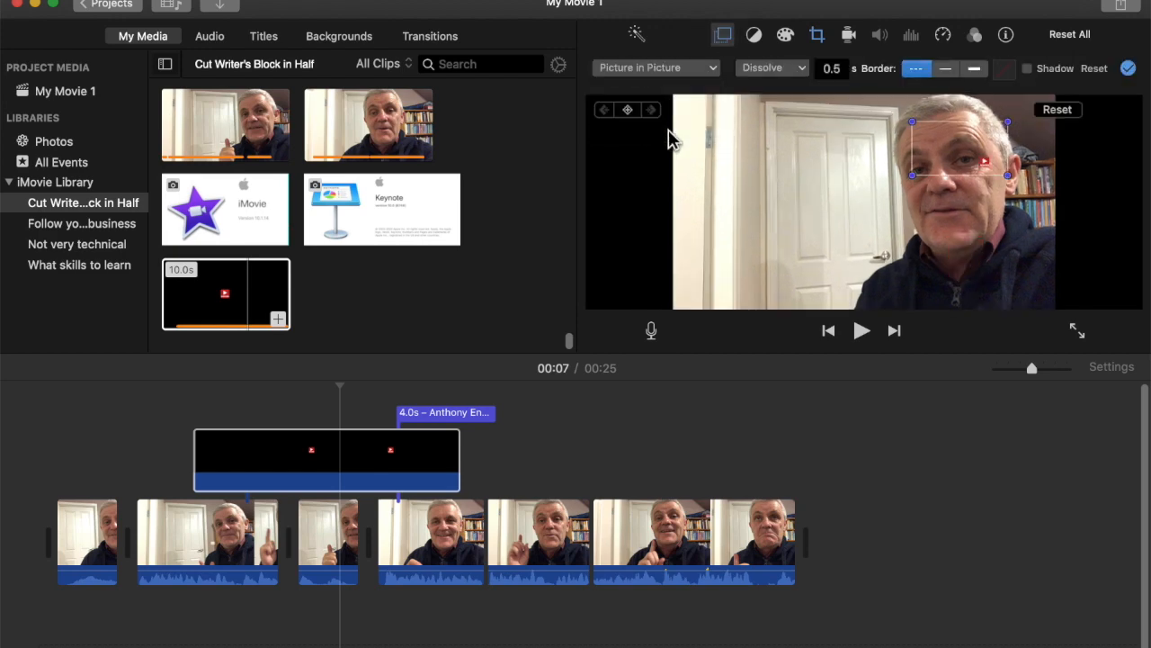
drag(792, 138, 912, 232)
drag(855, 192, 727, 123)
drag(803, 181, 822, 210)
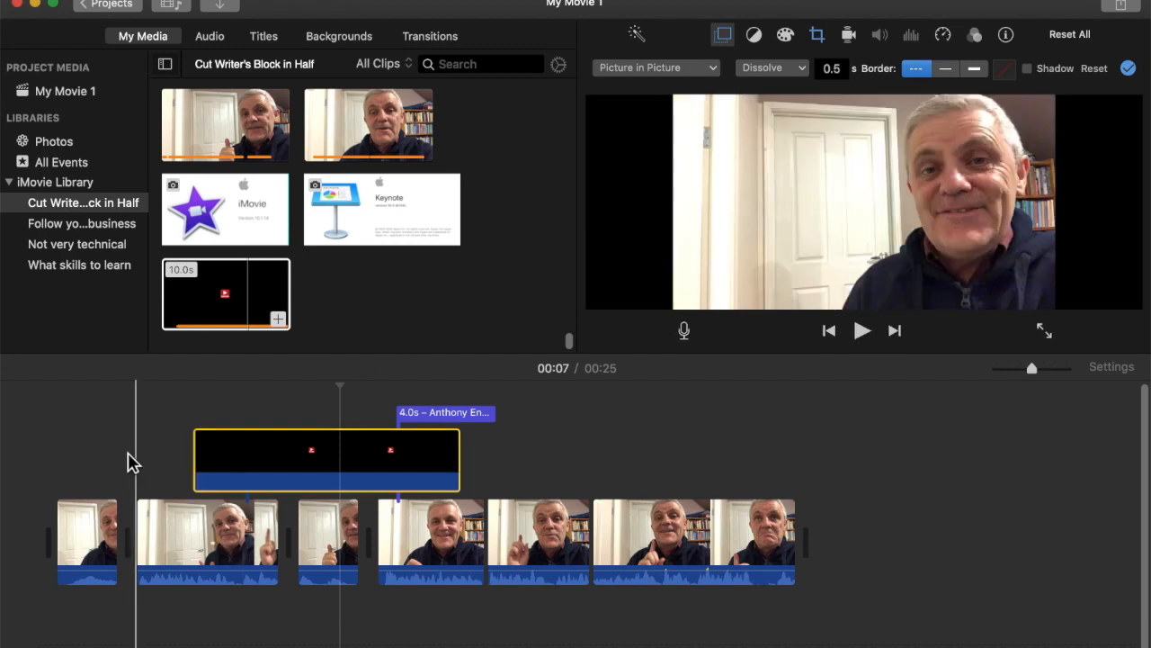
click(139, 427)
key(space)
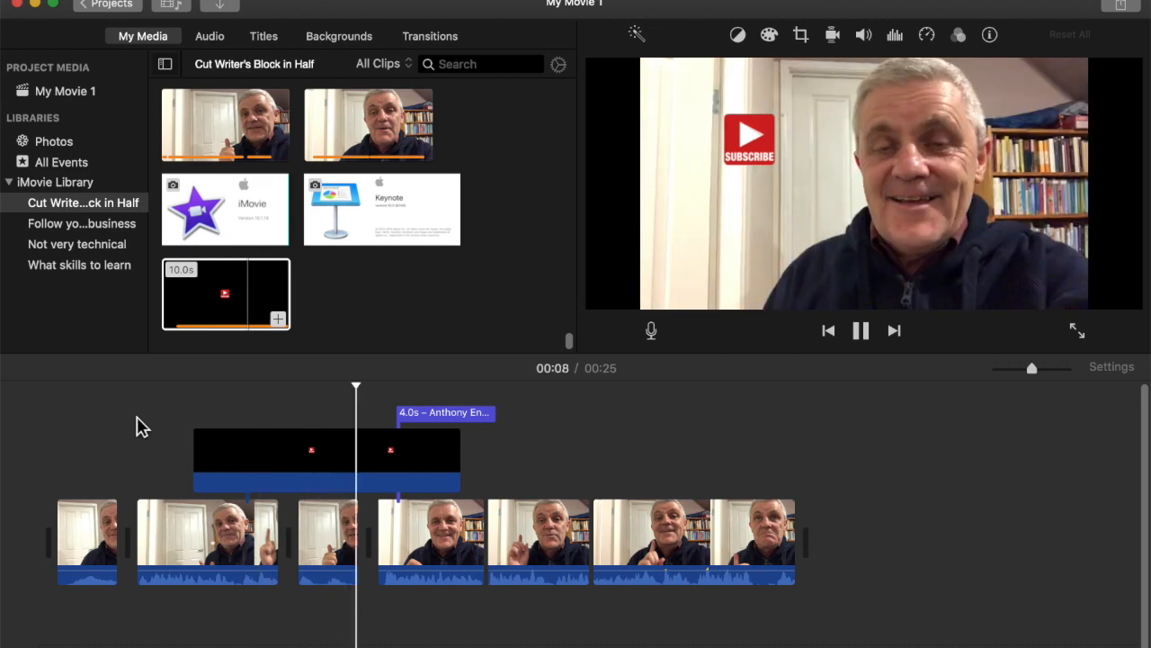
Step: Trim the end of the subscribe overlay back to the third clip's end, leaving 5.4 s, and check playback from the movie's start
key(space)
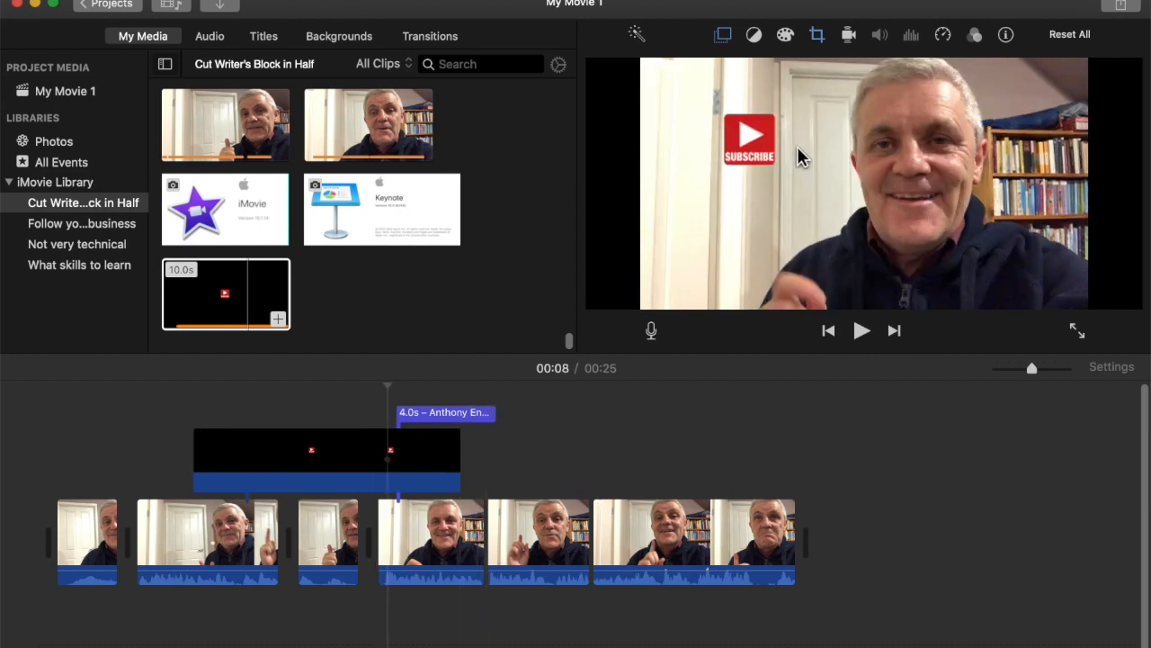
drag(461, 463, 373, 464)
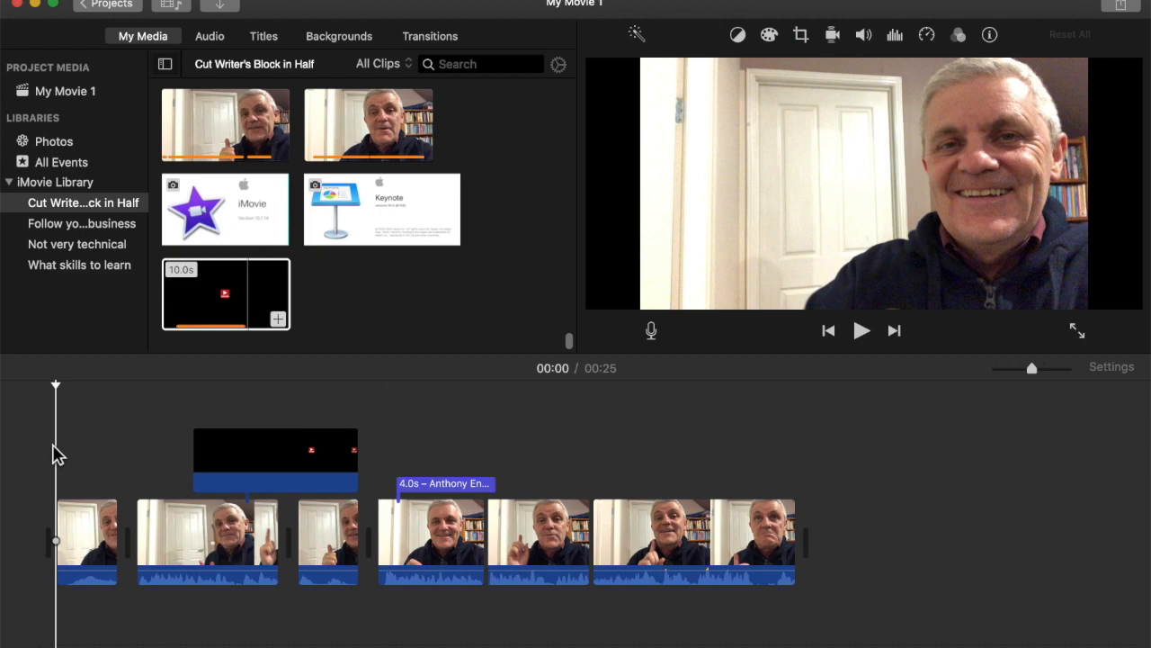
key(space)
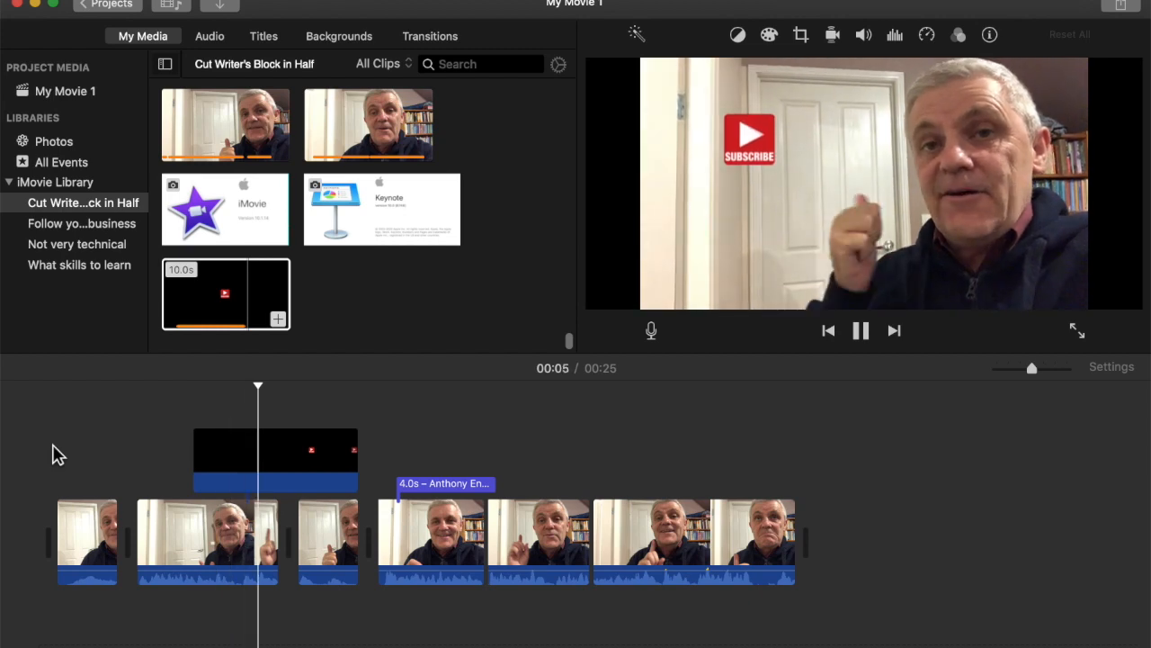
key(space)
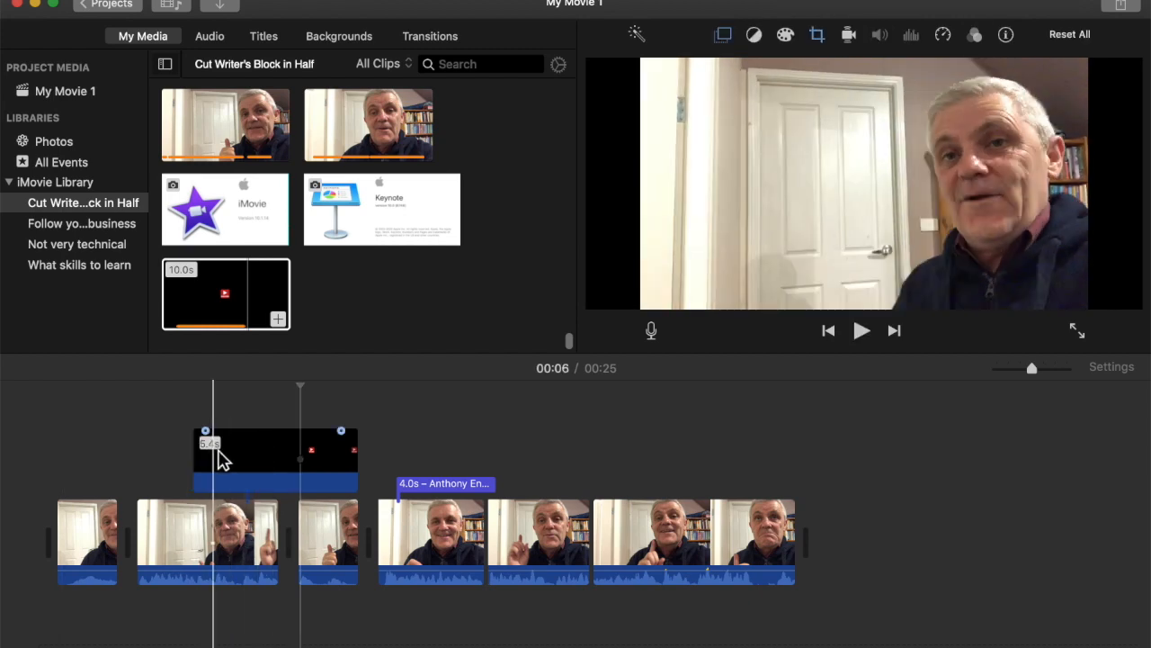
Step: Shift the subscribe overlay slightly earlier over the second clip and extend its end to the third clip's end, checking playback from the start
click(235, 463)
drag(236, 463, 216, 463)
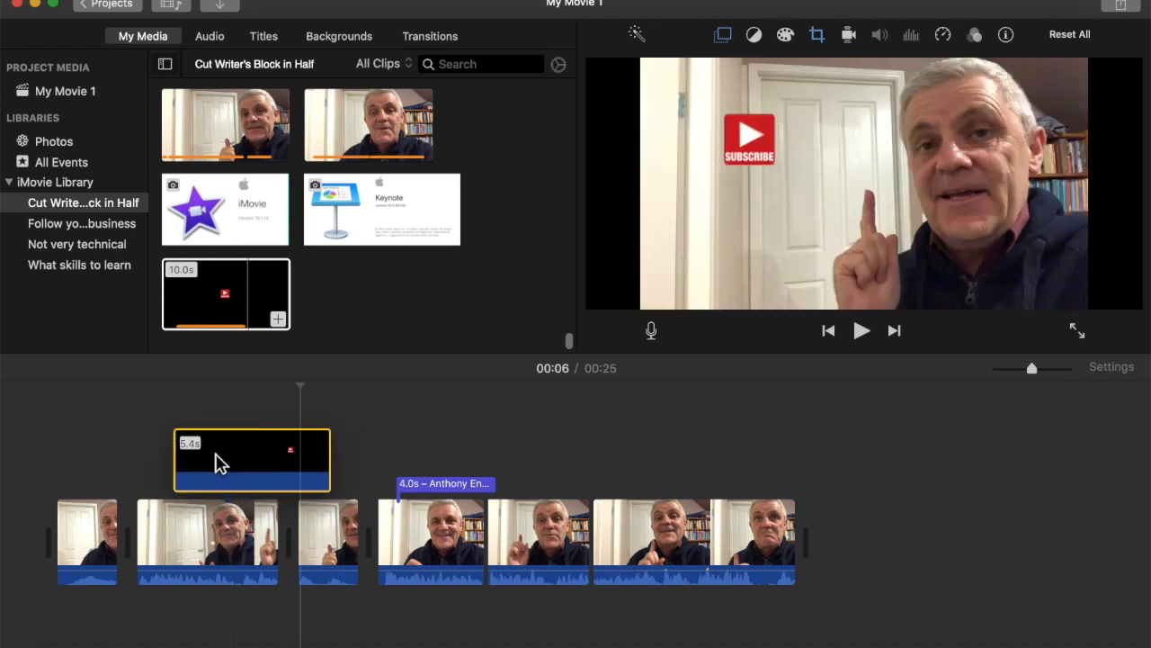
drag(336, 473, 360, 471)
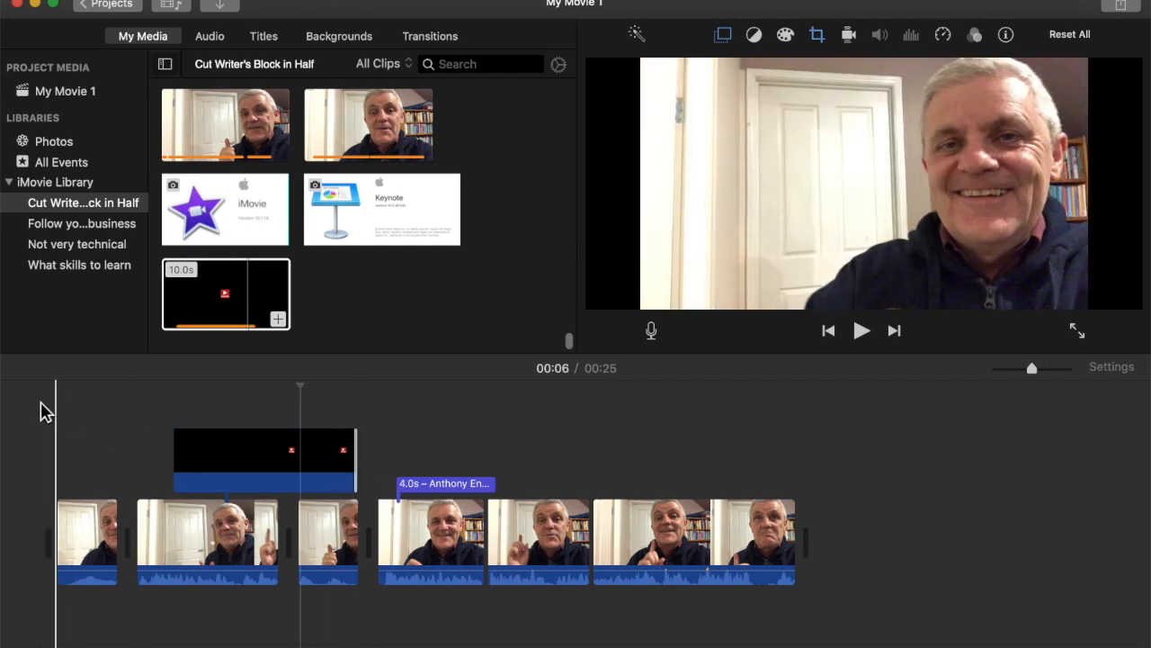
key(space)
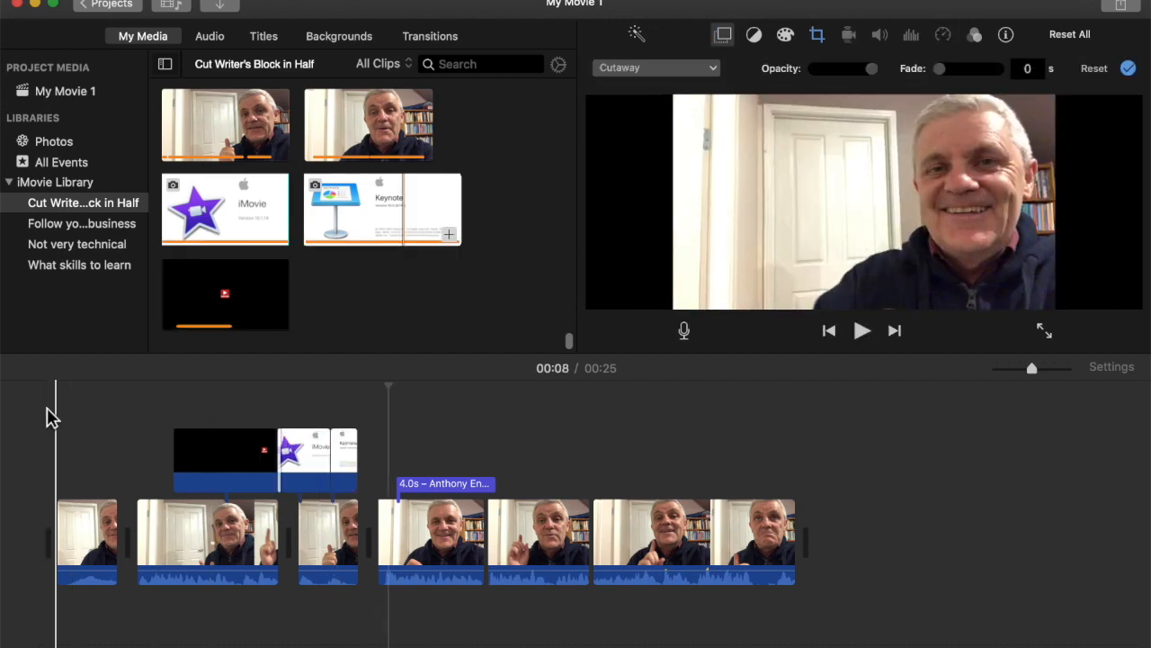
click(48, 409)
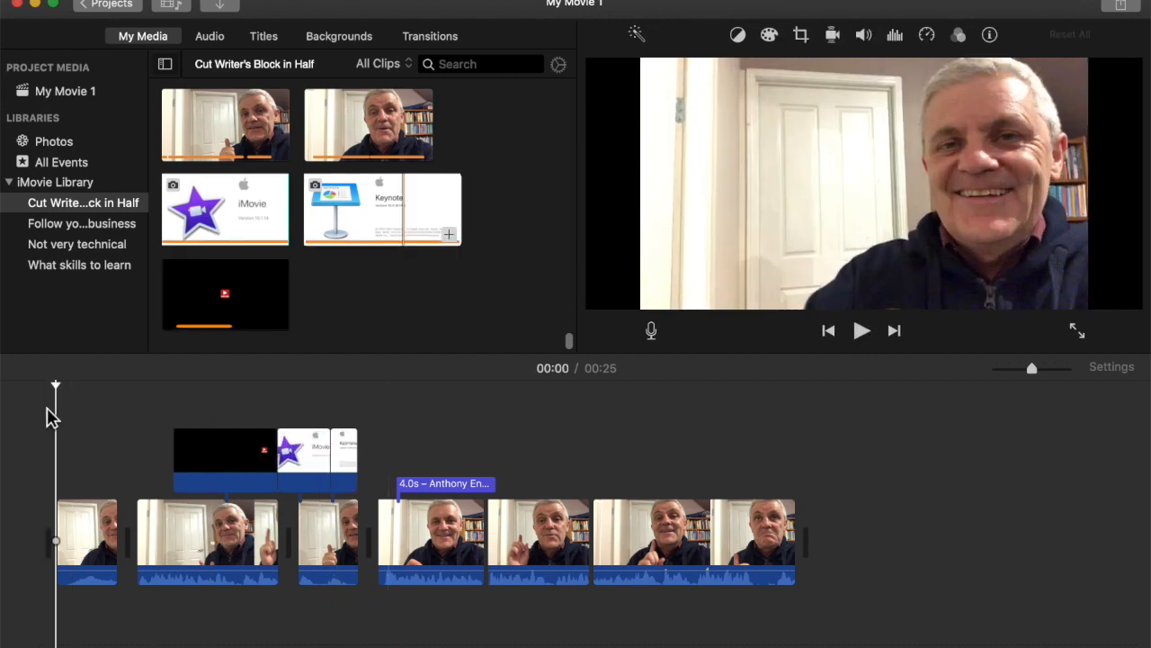